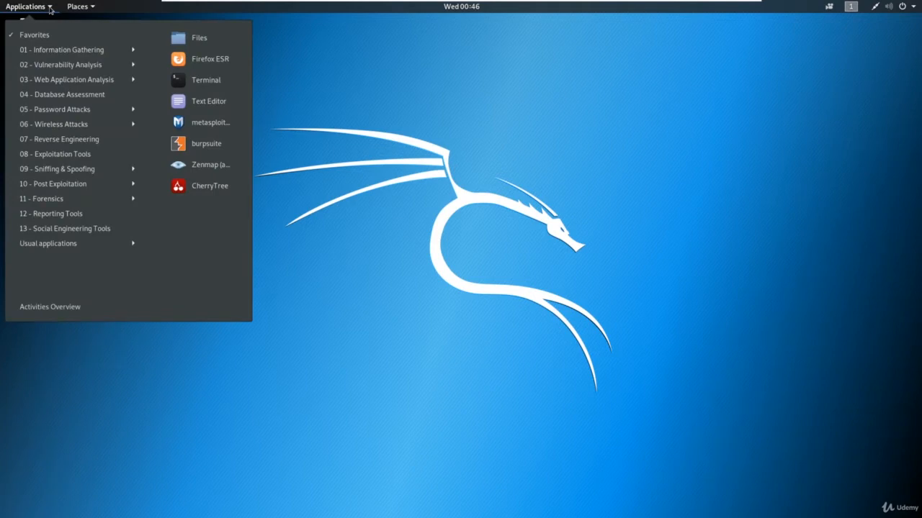
Launch Burp Suite Community Edition without updating it, using a temporary project and the Burp defaults
left_click(207, 144)
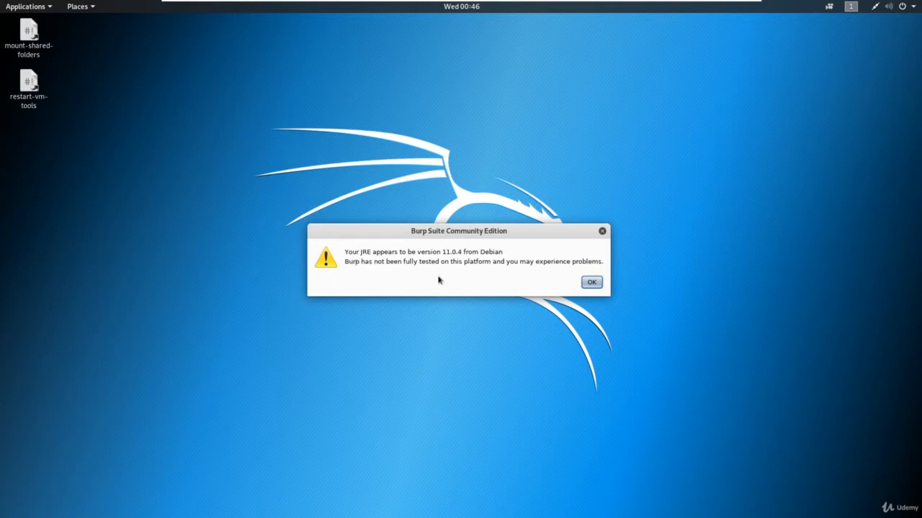
left_click(590, 283)
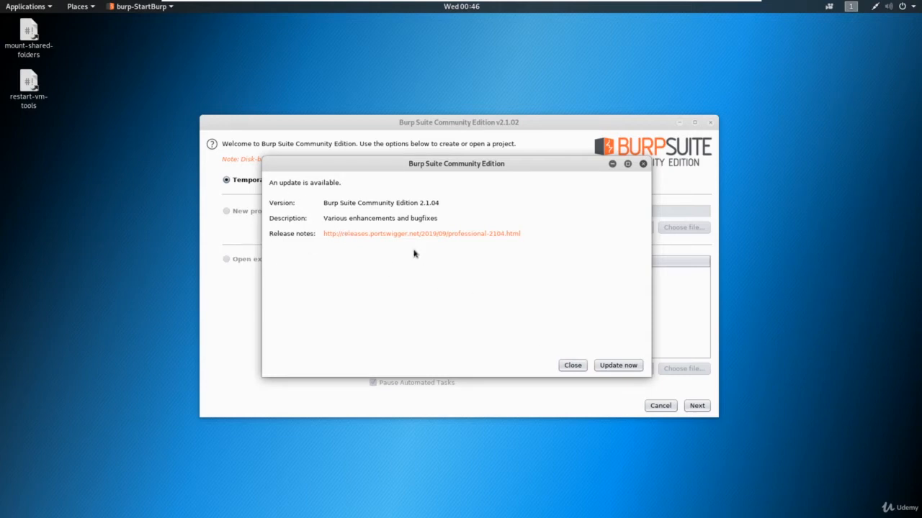
left_click(572, 365)
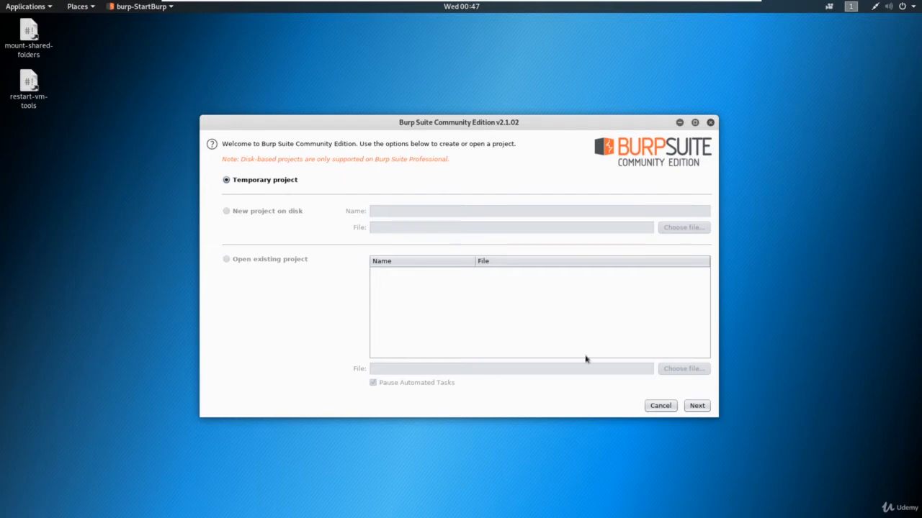
left_click(695, 409)
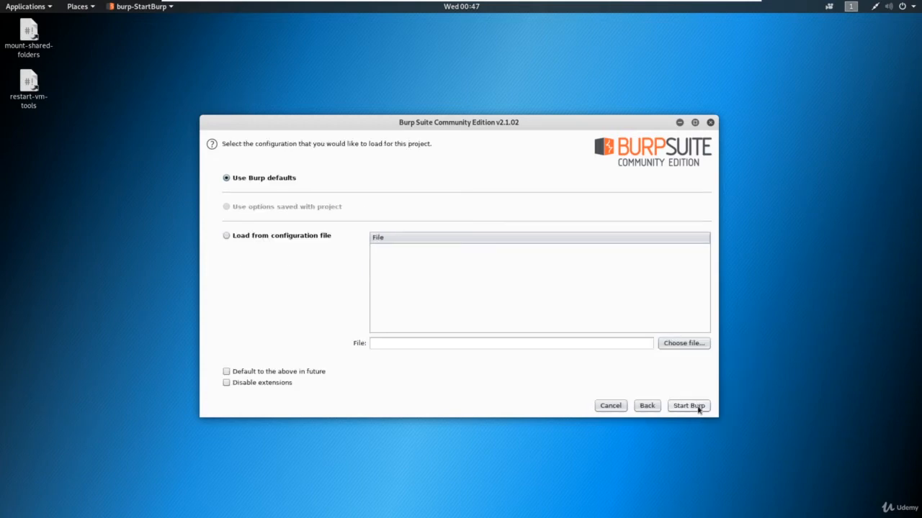
left_click(697, 408)
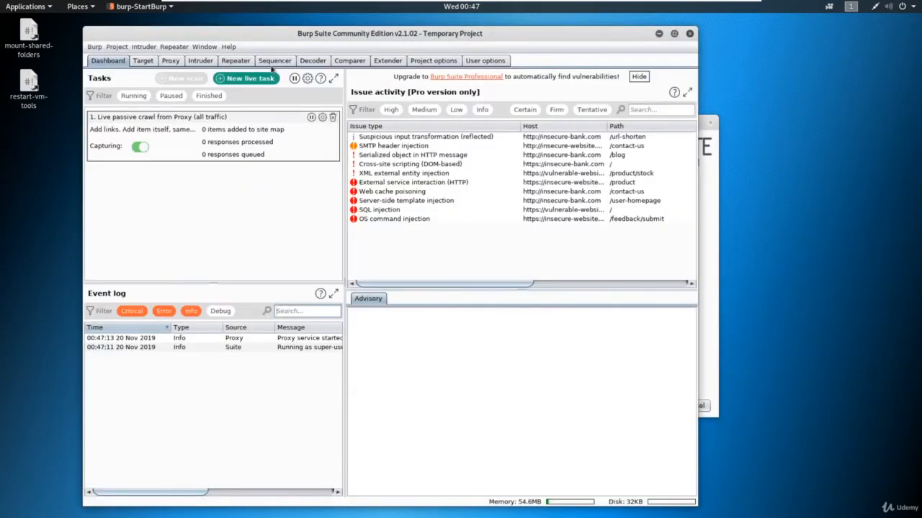
Switch to Firefox ESR and open the Network Proxy connection settings in its preferences
left_click(48, 9)
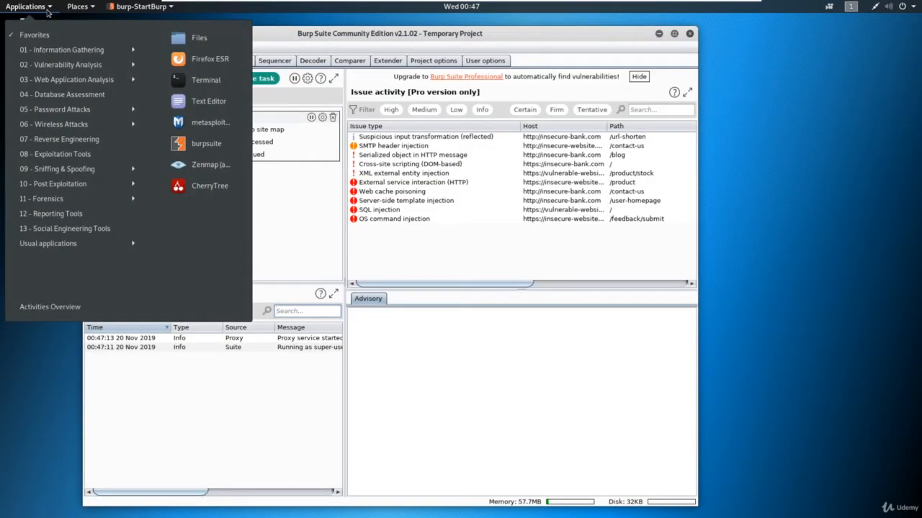
left_click(210, 59)
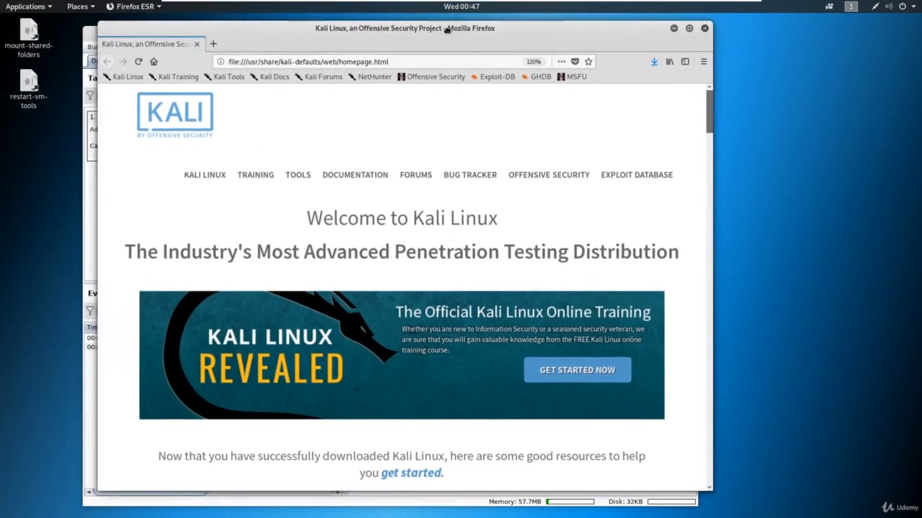
left_click_drag(446, 29, 509, 34)
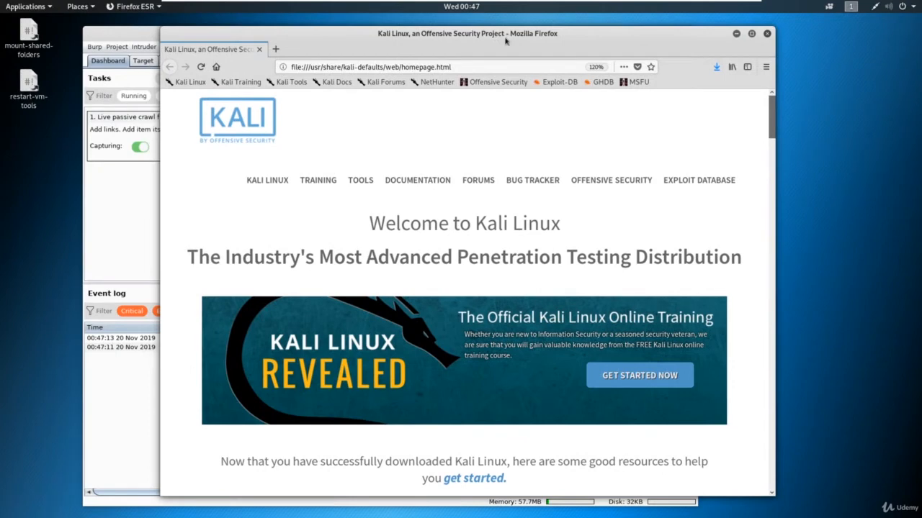
left_click(766, 68)
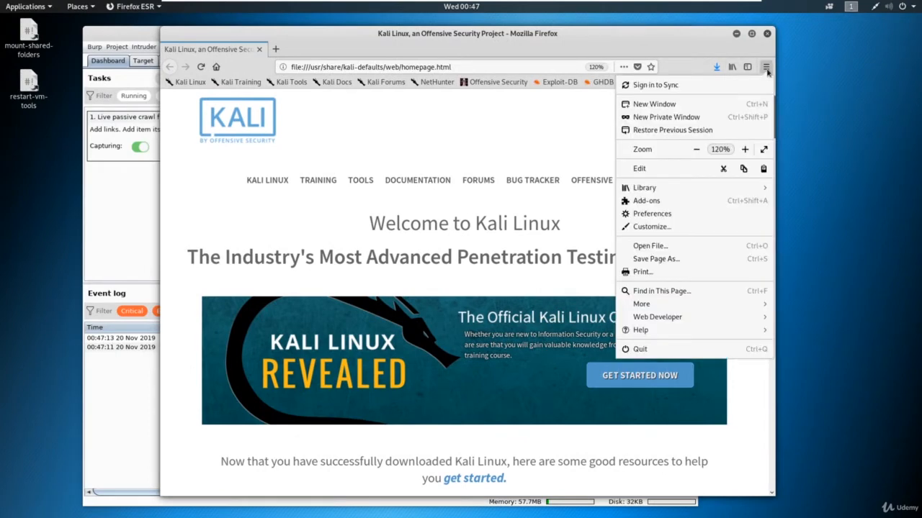
left_click(674, 218)
scroll(586, 226, "down", 4)
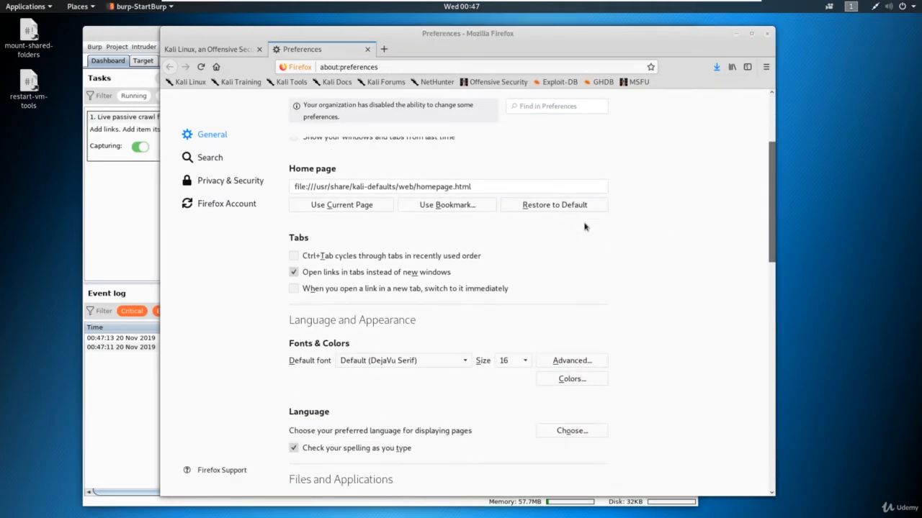
scroll(585, 226, "down", 4)
scroll(584, 226, "down", 15)
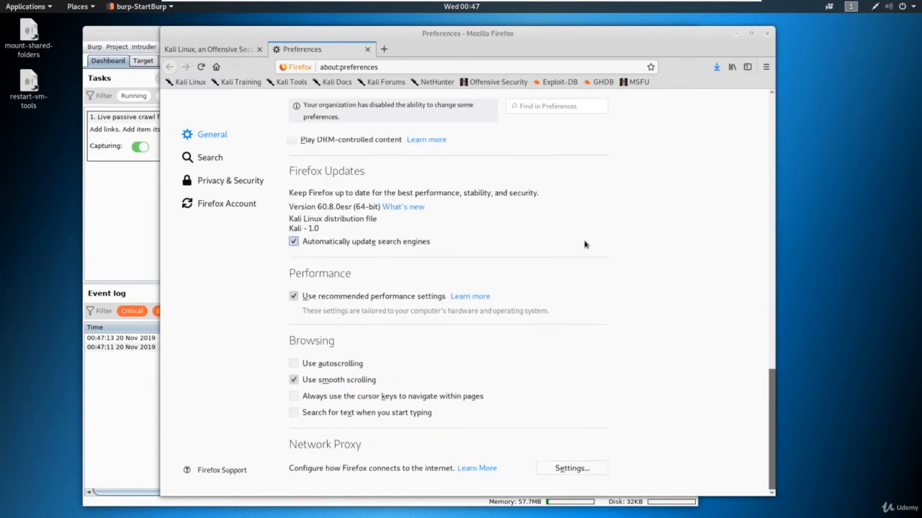
left_click(549, 469)
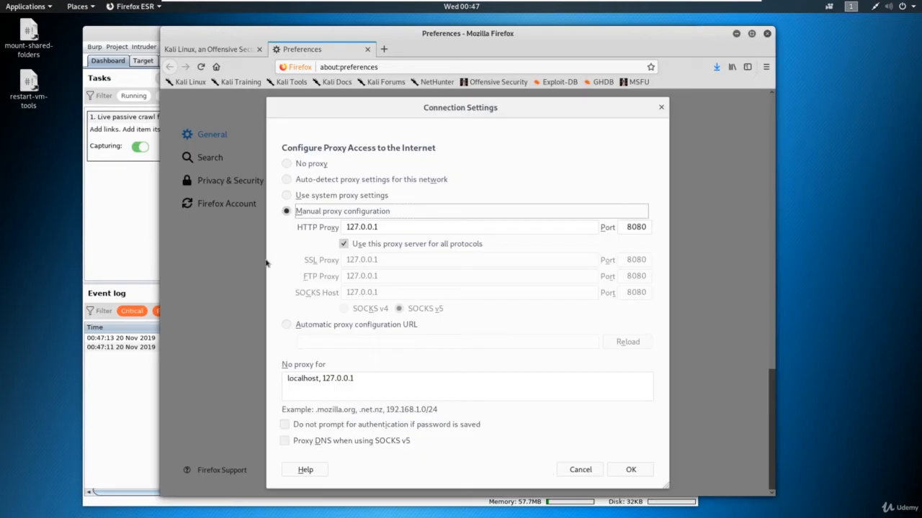
Apply a manual proxy configuration with HTTP proxy 127.0.0.1 and port 8080, used for all protocols
left_click(311, 213)
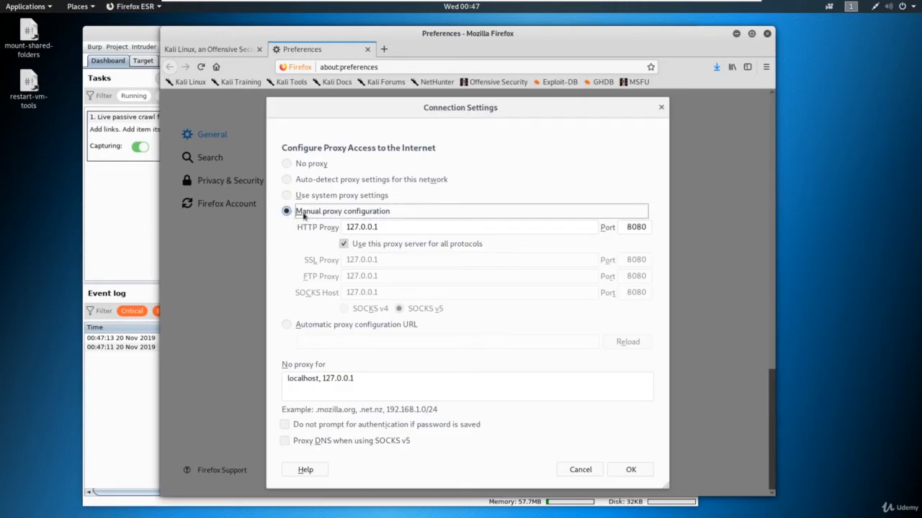
left_click(356, 228)
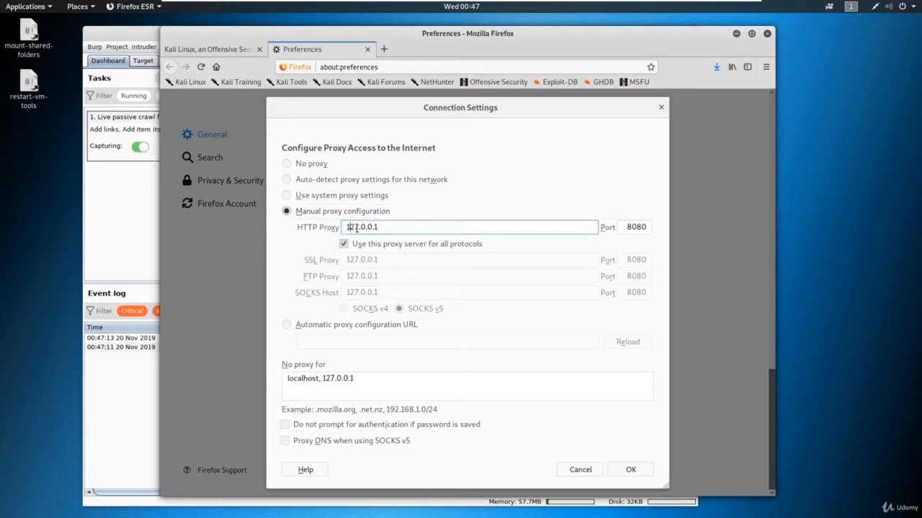
left_click_drag(350, 228, 378, 228)
left_click(391, 228)
double_click(626, 227)
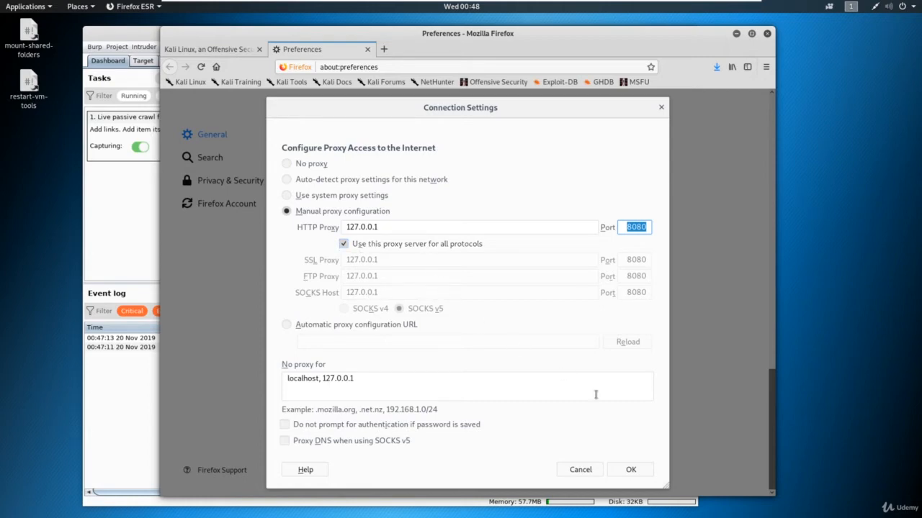
left_click(630, 470)
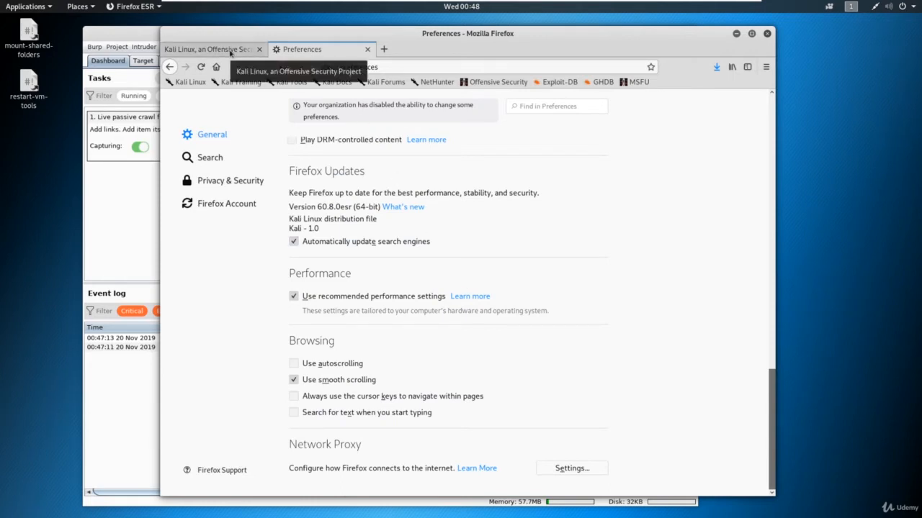
left_click(384, 49)
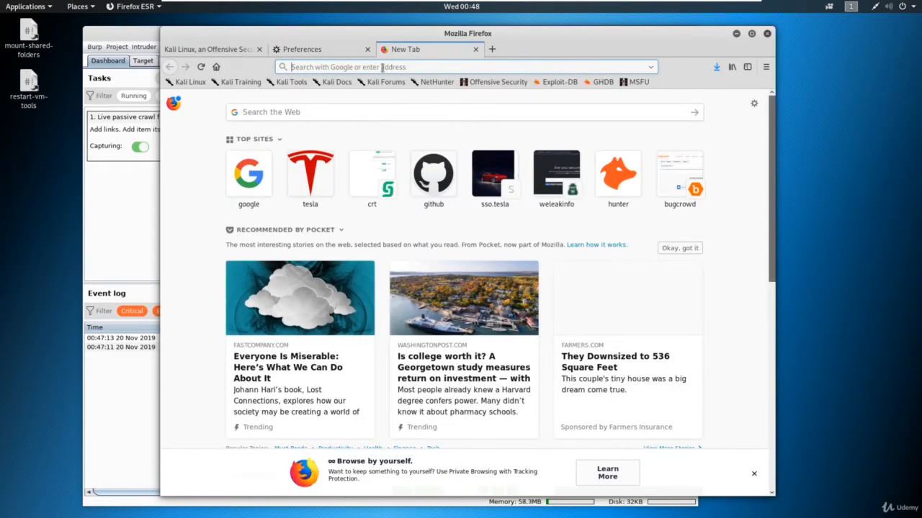
type("https")
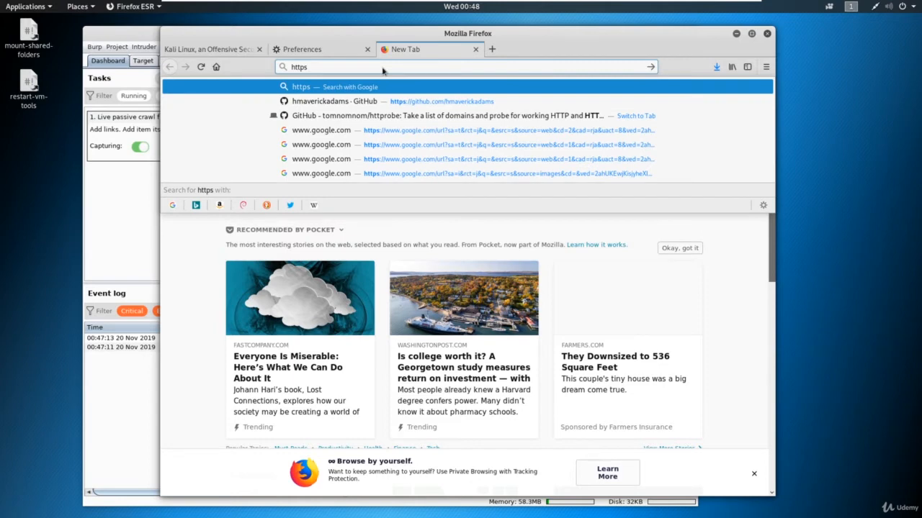
type("://")
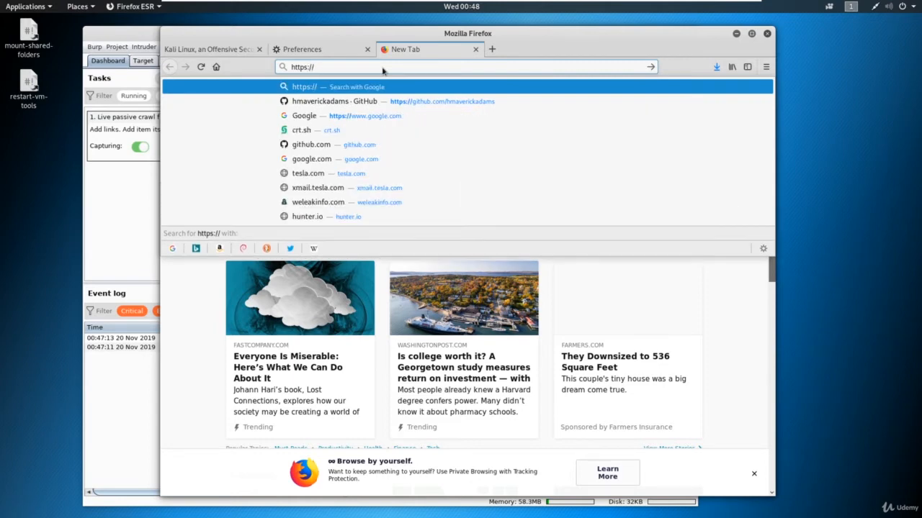
type("burp")
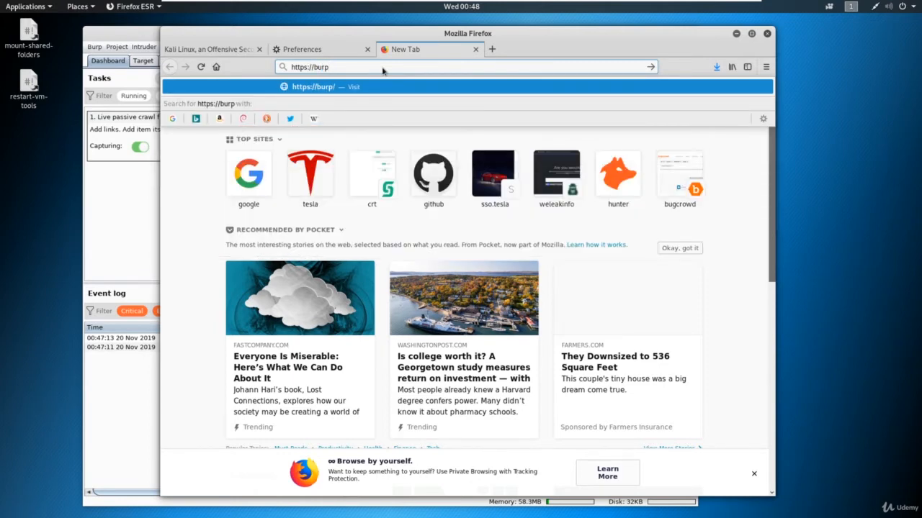
key("Return")
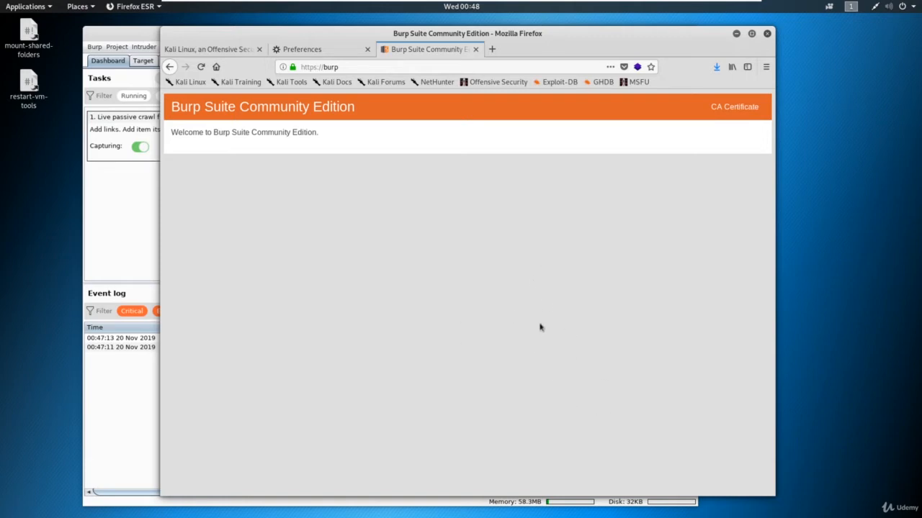
Request Burp's CA certificate without saving it again, and check the recent downloads for cacert.der
left_click(730, 113)
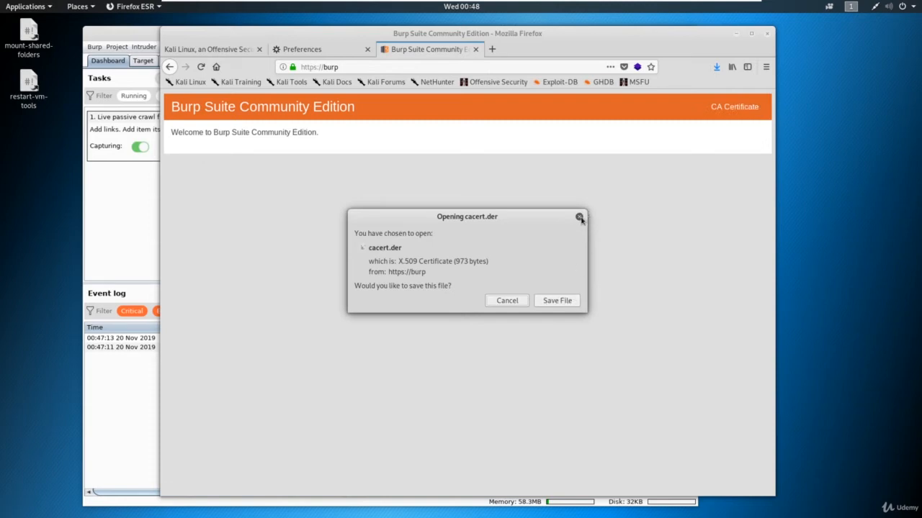
left_click(579, 217)
left_click(716, 67)
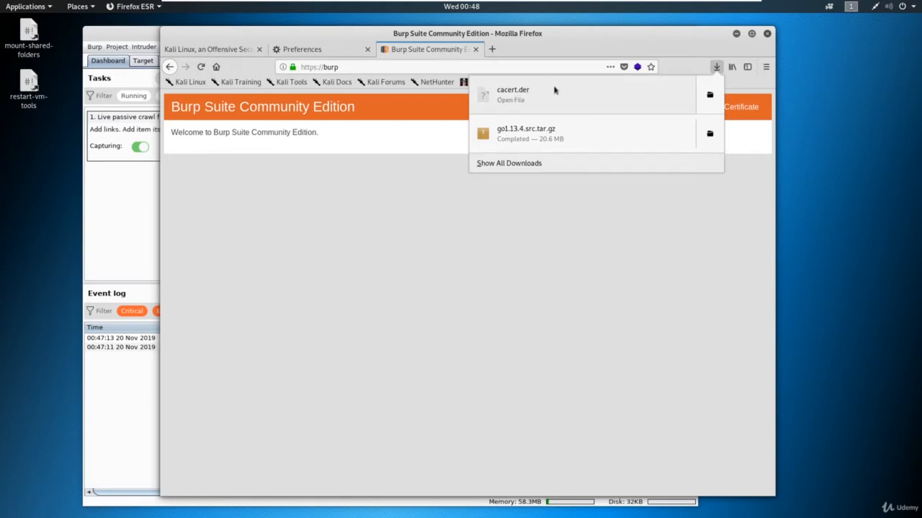
left_click(678, 265)
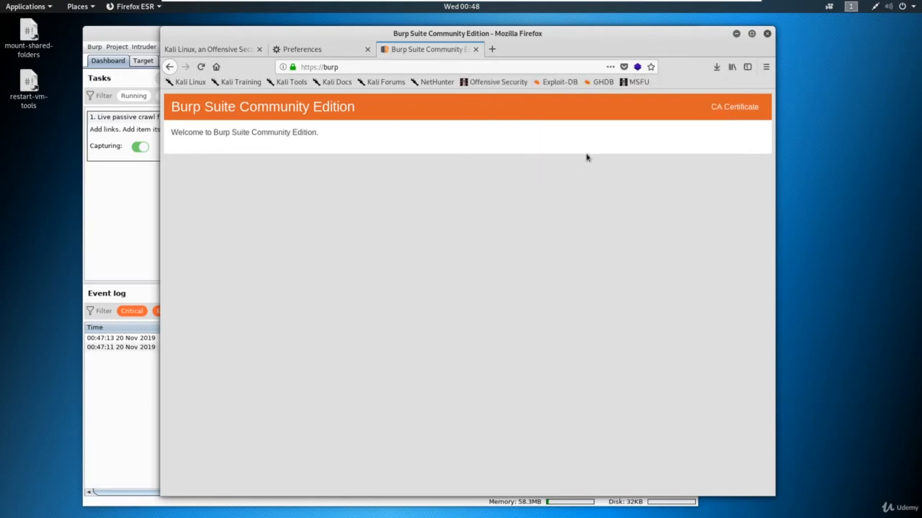
Try to import cacert.der from Downloads as a certificate authority in Firefox's Certificate Manager
left_click(330, 52)
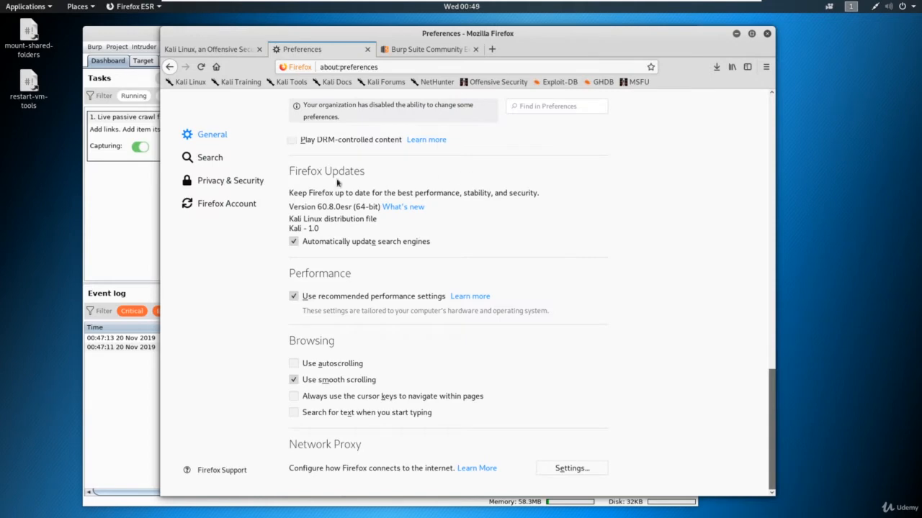
left_click(222, 185)
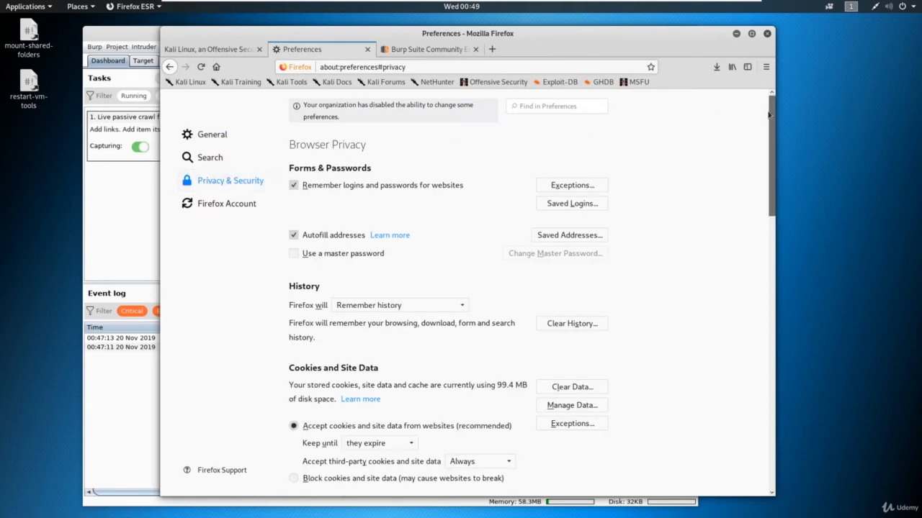
left_click_drag(769, 115, 742, 415)
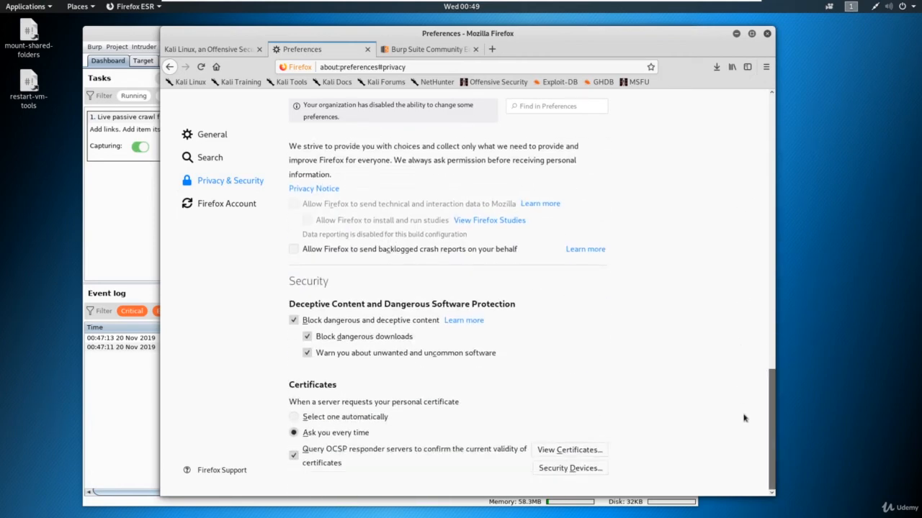
left_click(568, 450)
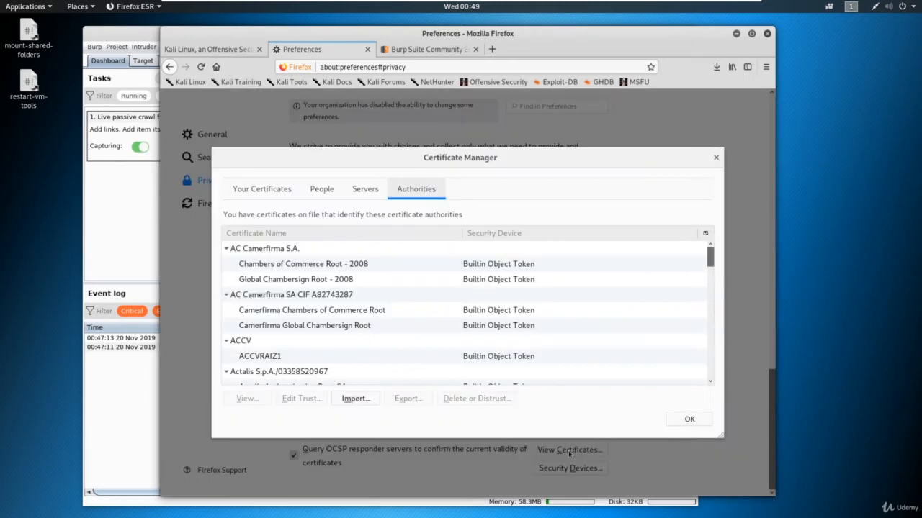
left_click(353, 399)
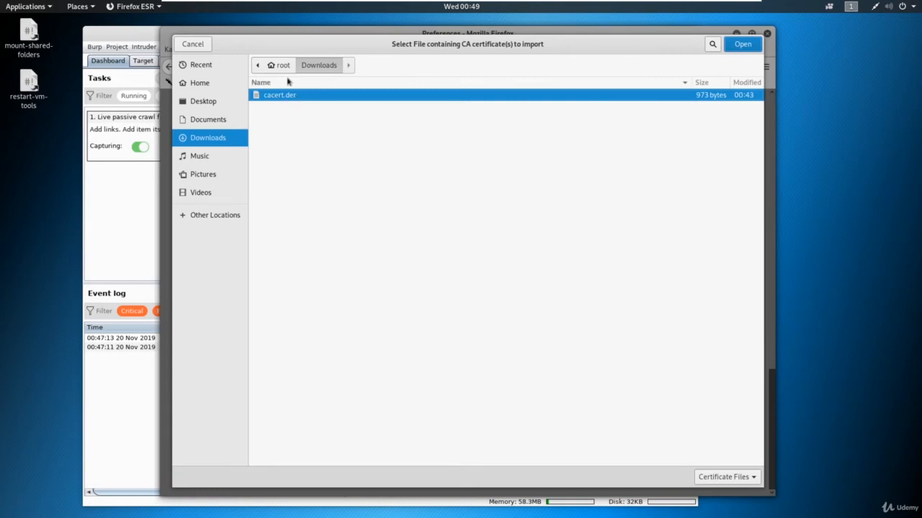
left_click(742, 45)
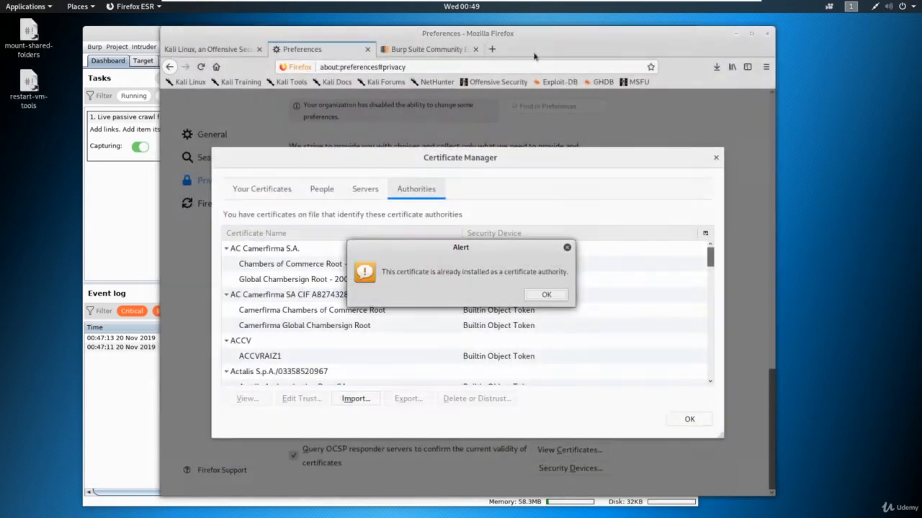
left_click(540, 296)
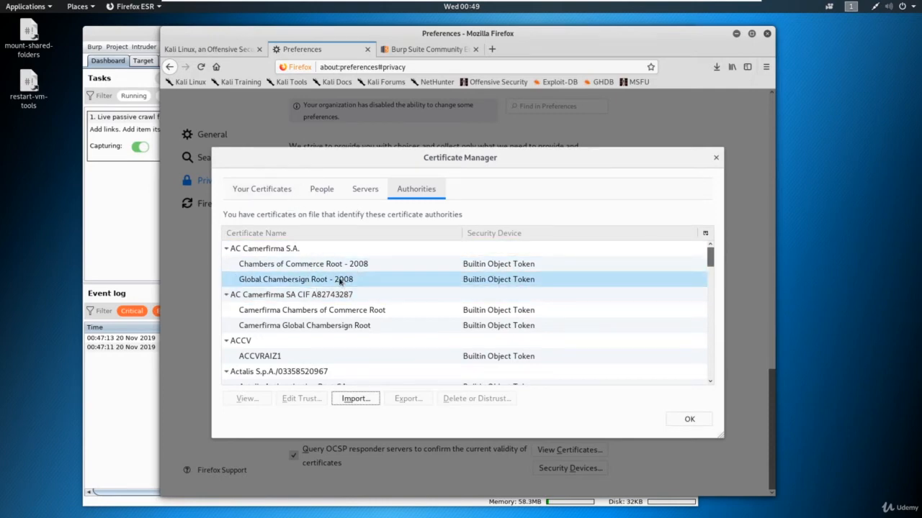
left_click(690, 420)
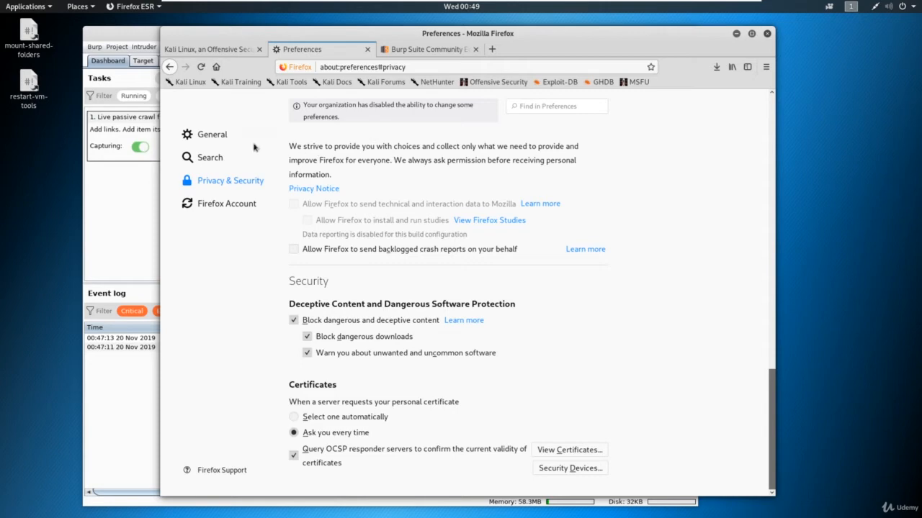
Review the Network Proxy section of the General preferences and the Certificates section of Privacy & Security
left_click(205, 142)
left_click_drag(772, 177, 754, 473)
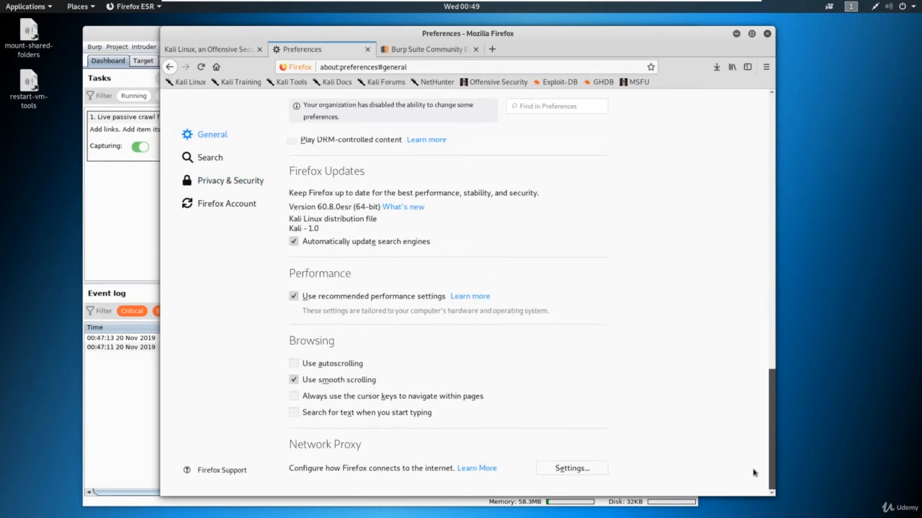
left_click(207, 183)
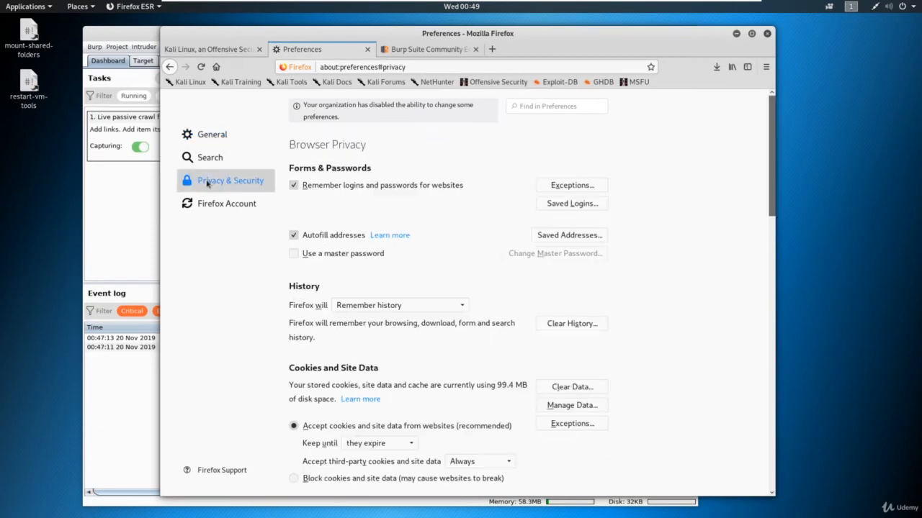
left_click_drag(771, 155, 758, 452)
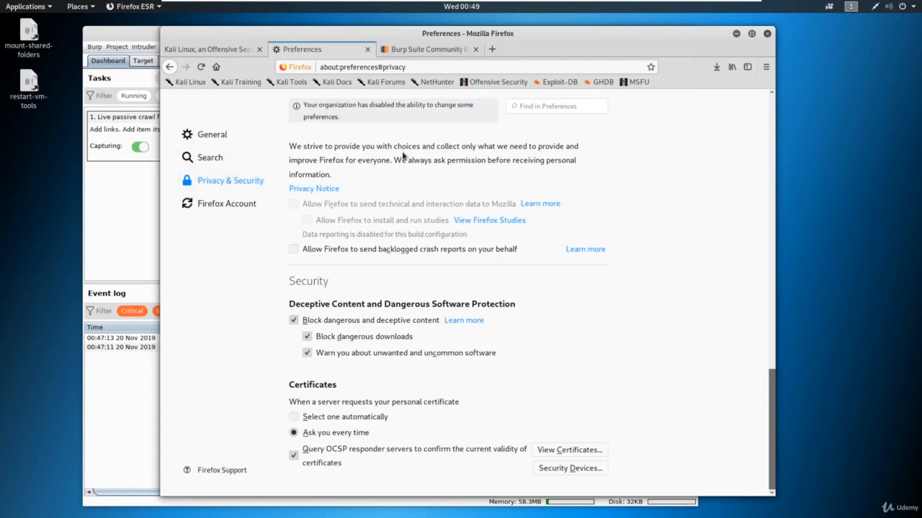
Load tesla.com in the Kali Linux homepage tab
left_click(224, 51)
left_click_drag(266, 34, 308, 36)
left_click(408, 68)
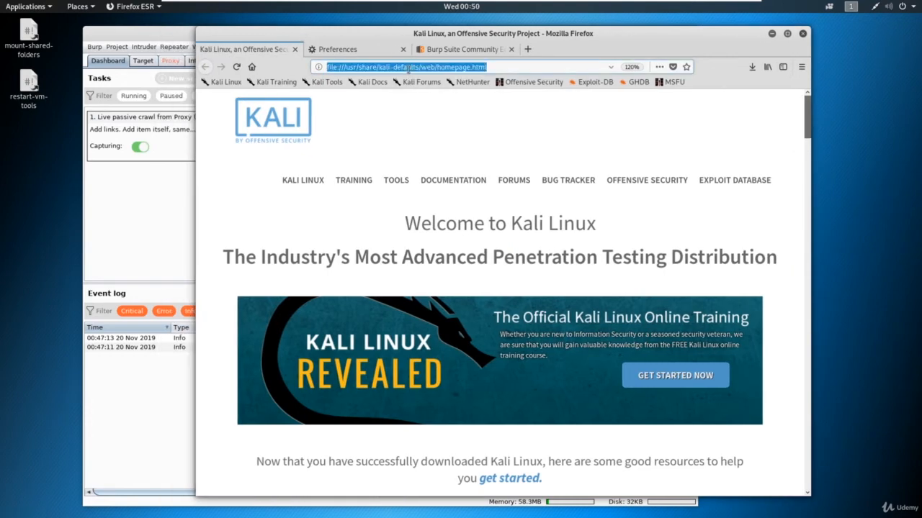
type("tesla.com/")
key("Return")
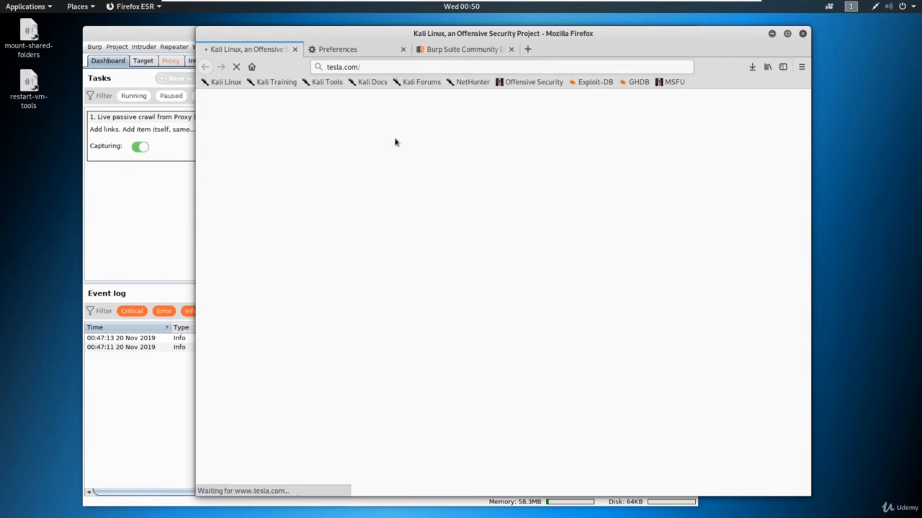
left_click(160, 34)
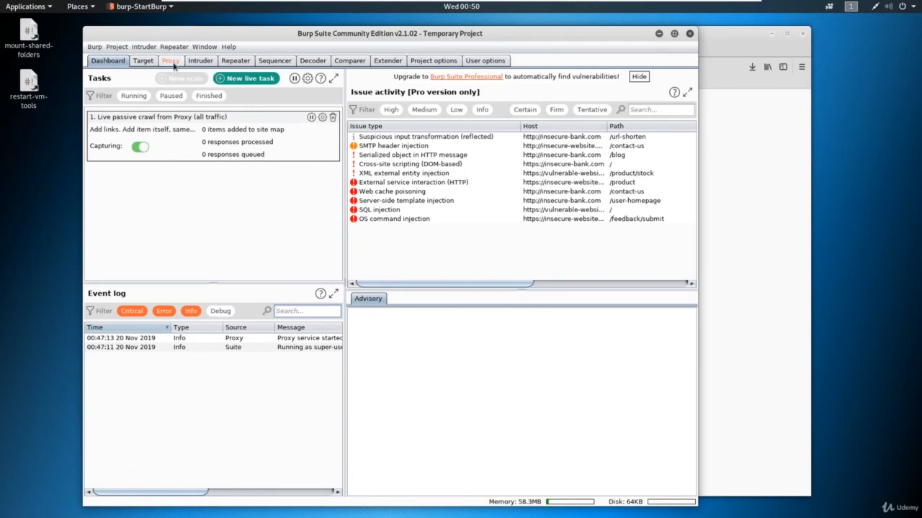
left_click(171, 62)
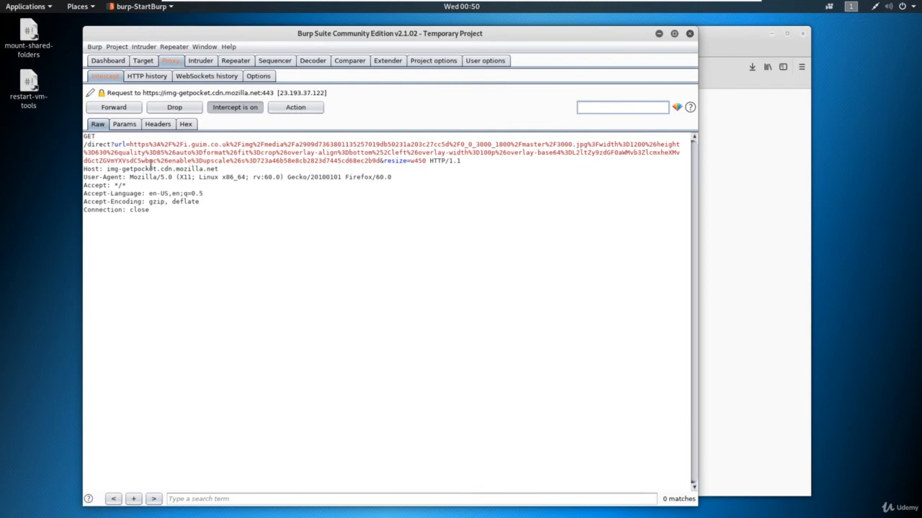
mouse_move(108, 169)
left_mouse_down()
mouse_move(236, 171)
mouse_move(105, 169)
left_mouse_up()
left_click(237, 170)
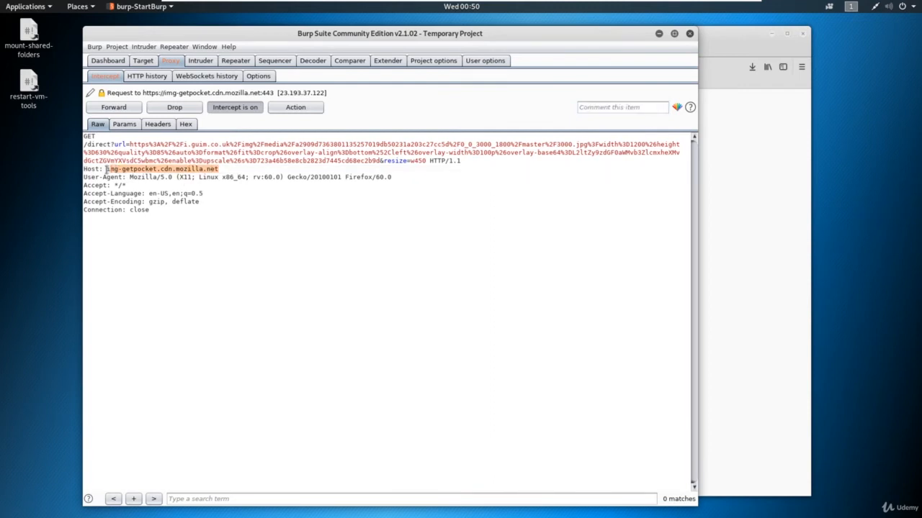
left_click(120, 108)
left_click(122, 108)
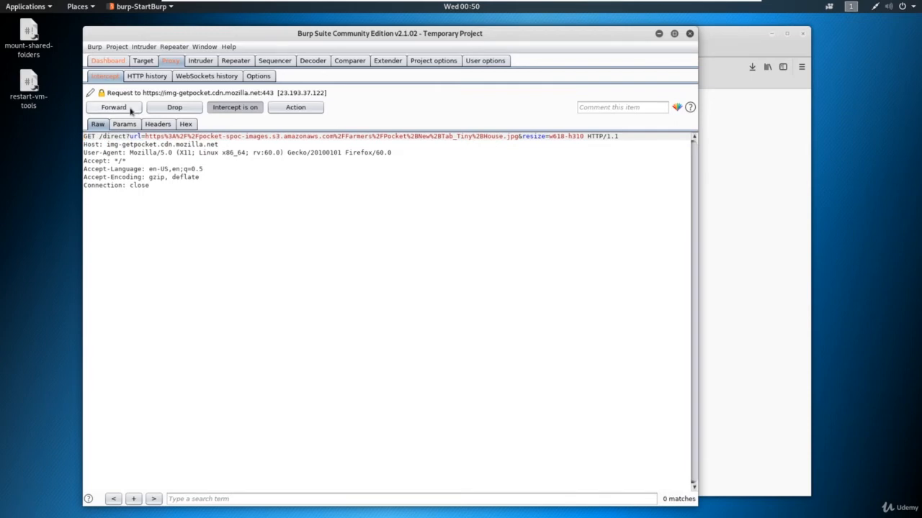
left_click(113, 107)
left_click(114, 107)
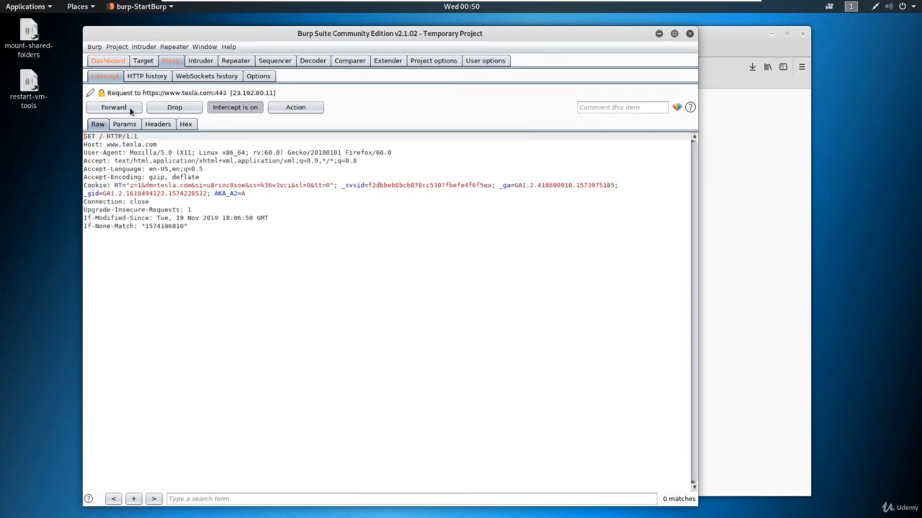
left_click(130, 108)
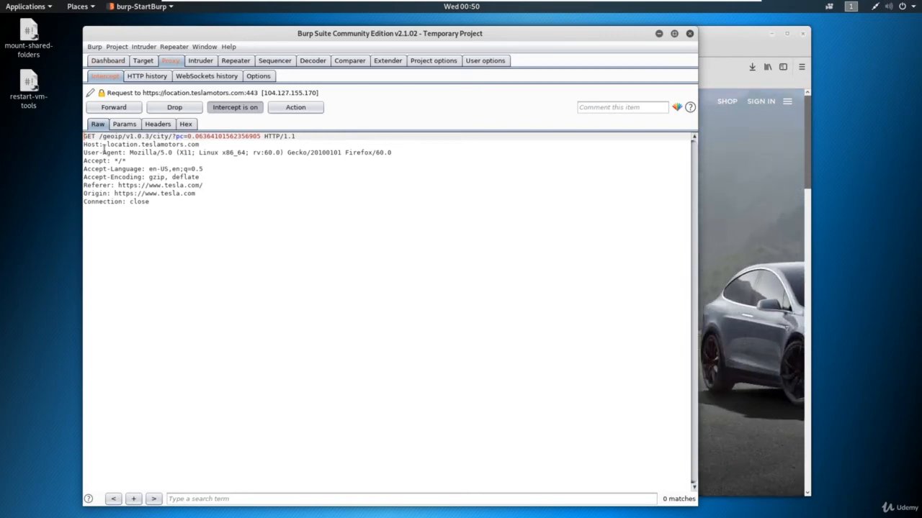
left_click_drag(107, 145, 185, 147)
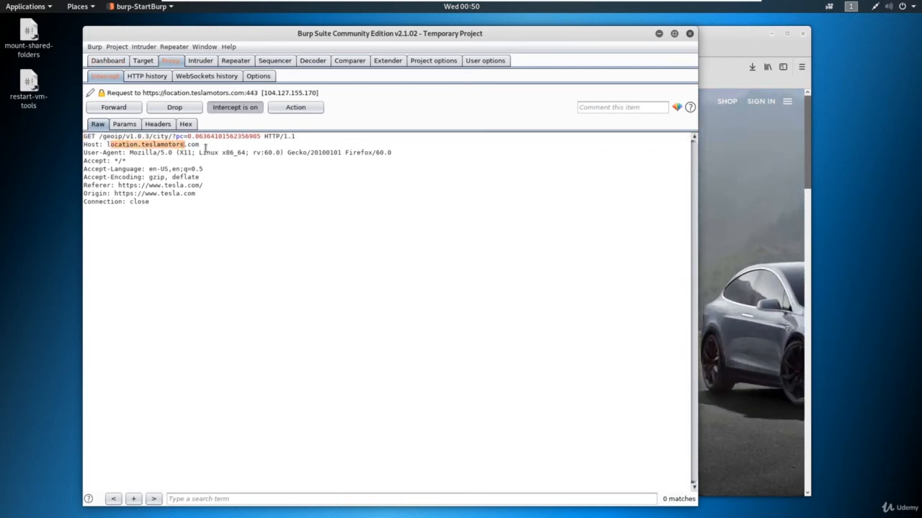
left_click(205, 147)
left_click(116, 109)
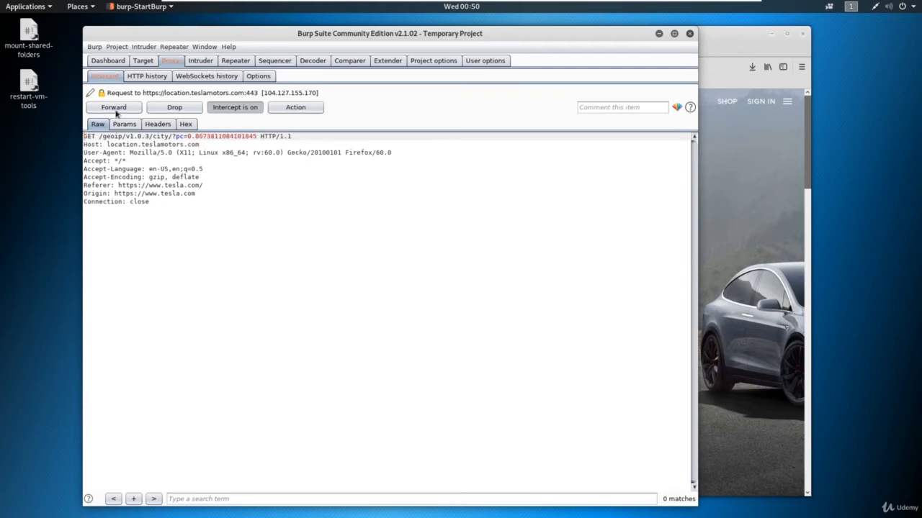
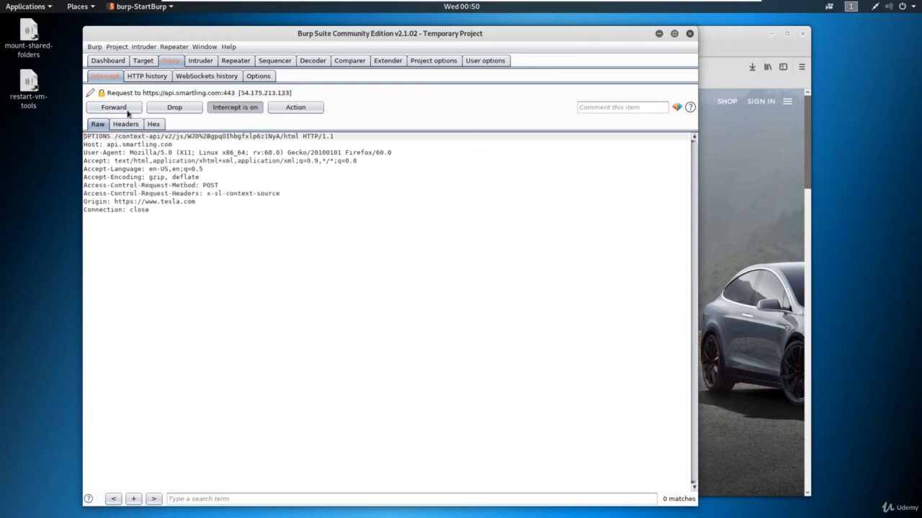
left_click(126, 110)
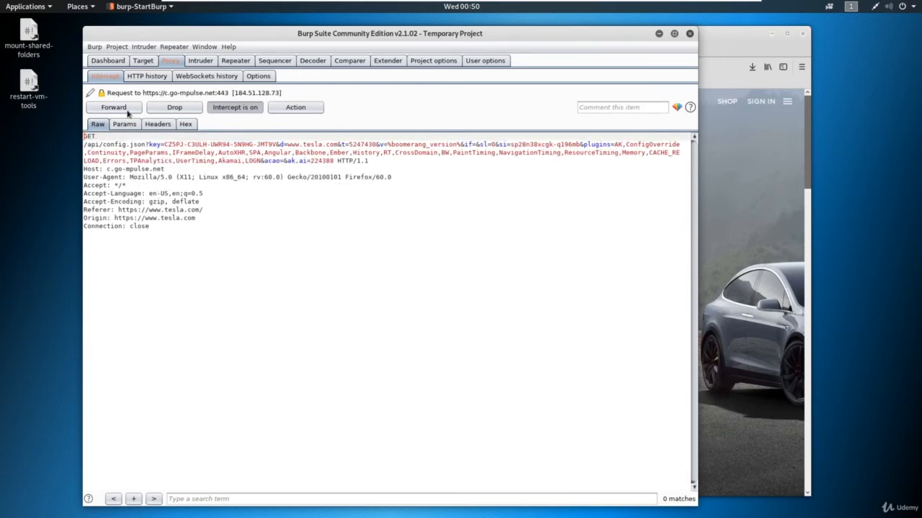
left_click(127, 110)
left_click(127, 110)
left_click(127, 111)
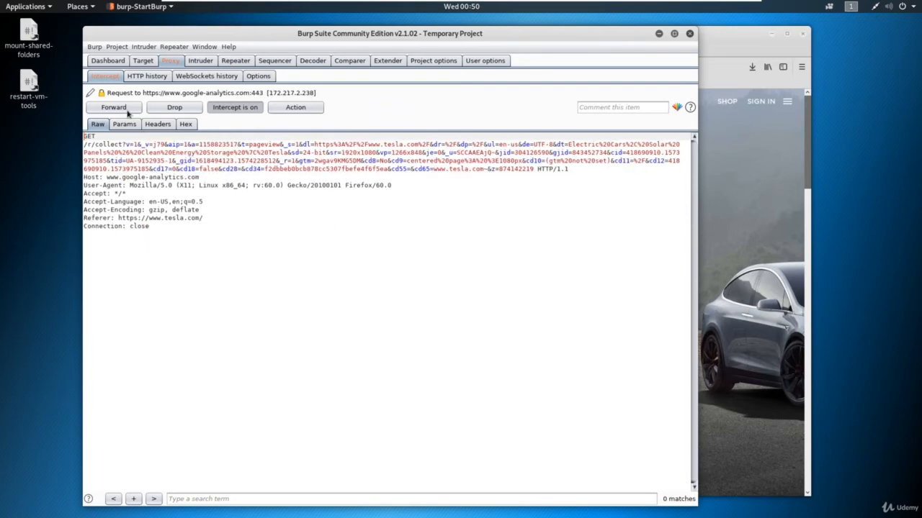
left_click(127, 110)
left_click(127, 110)
left_click(127, 110)
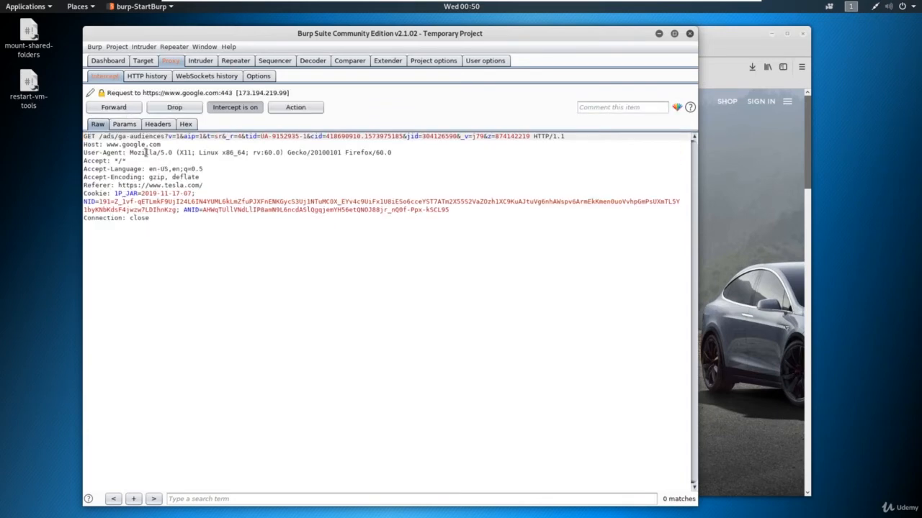
left_click(94, 136)
left_click_drag(93, 136, 82, 136)
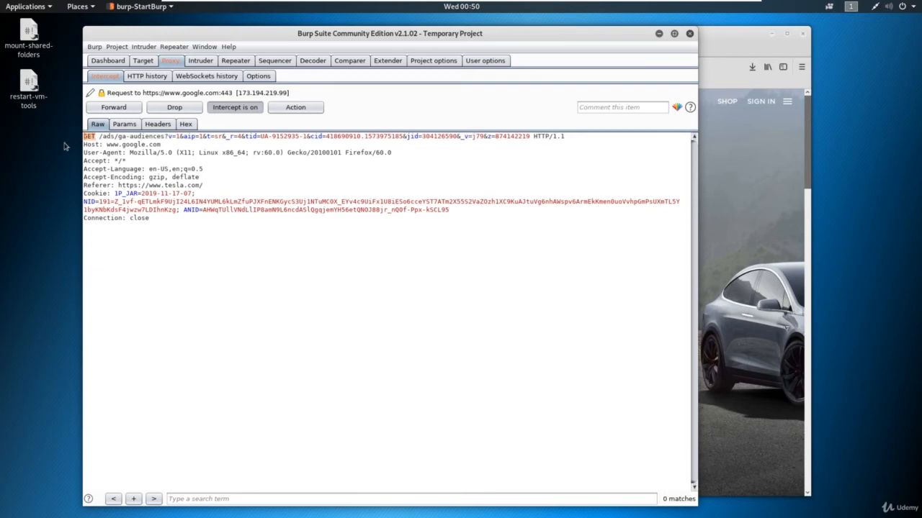
type("POST")
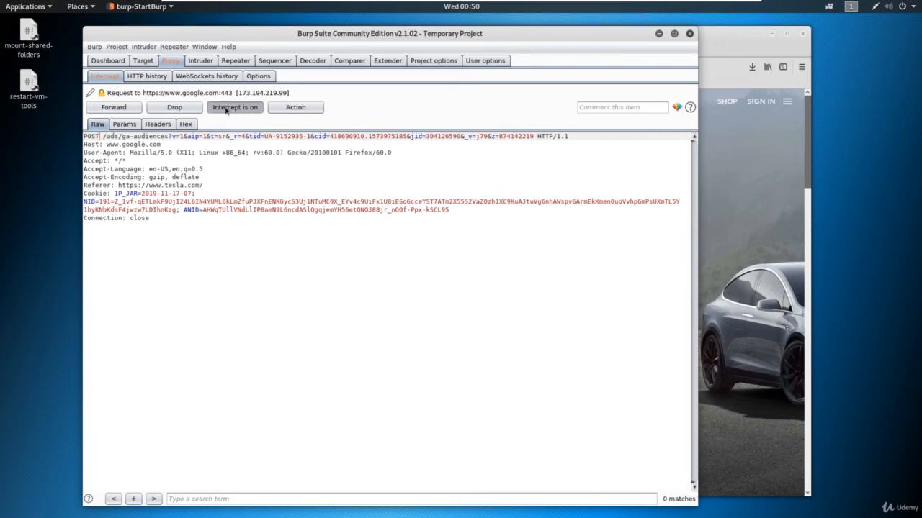
left_click(244, 109)
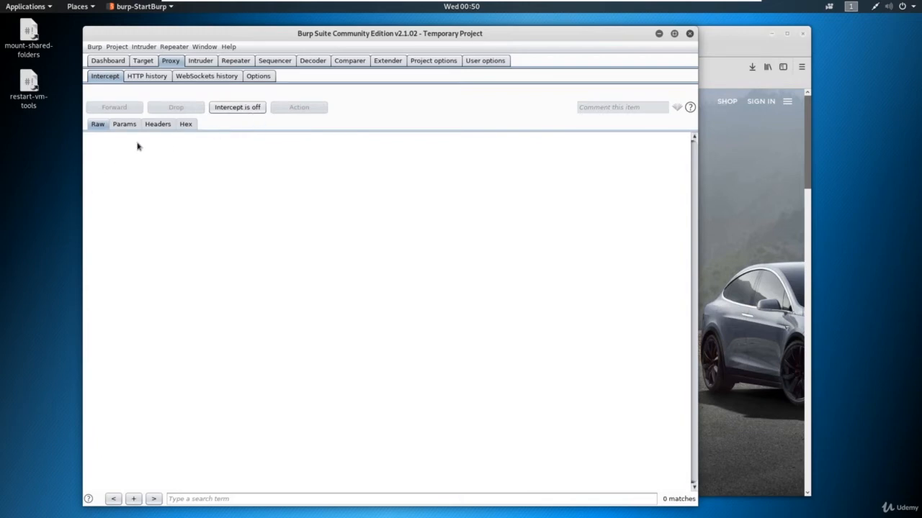
left_click(147, 63)
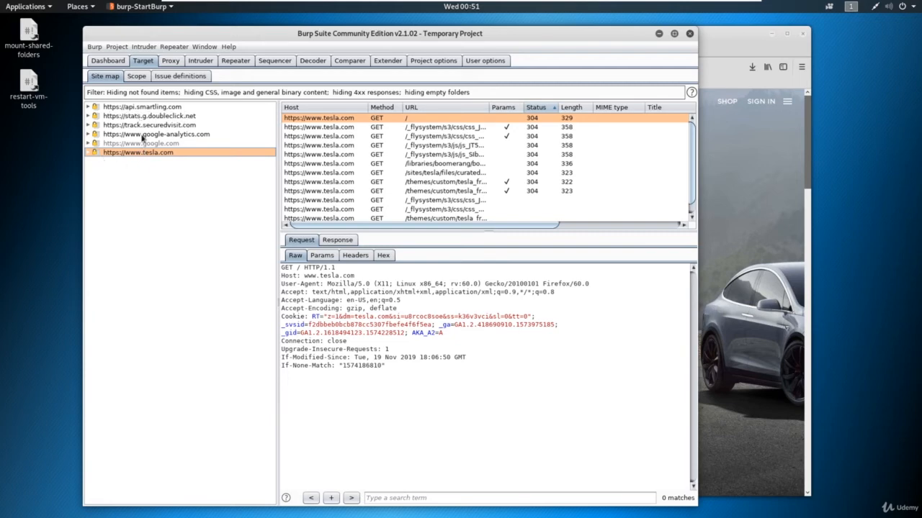
left_click(89, 153)
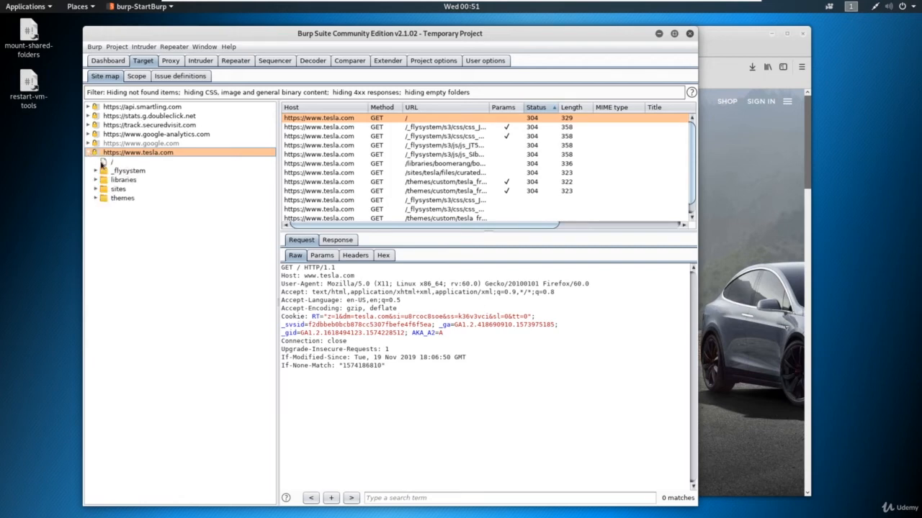
left_click(111, 163)
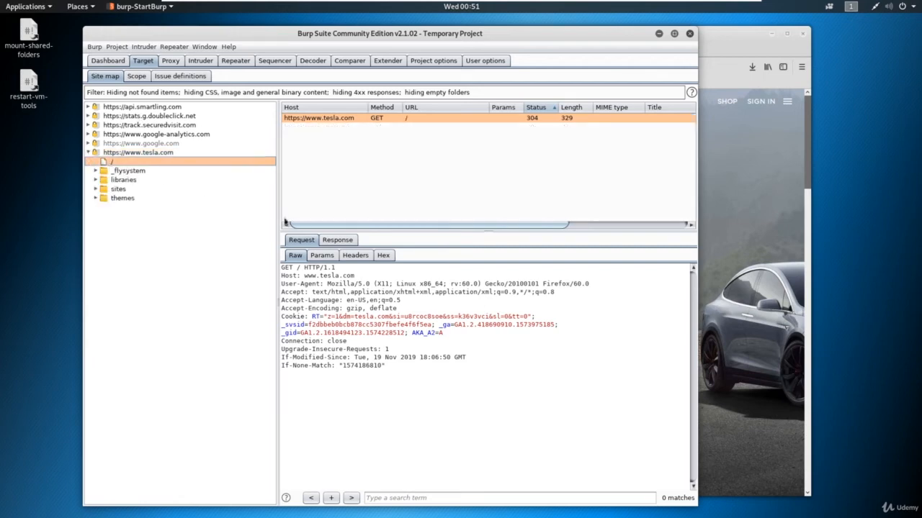
left_click(333, 242)
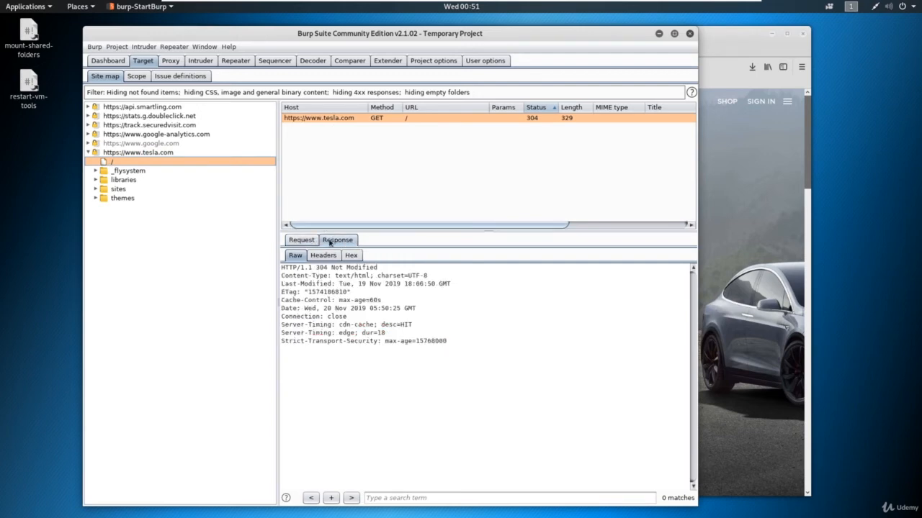
left_click(301, 239)
left_click(95, 188)
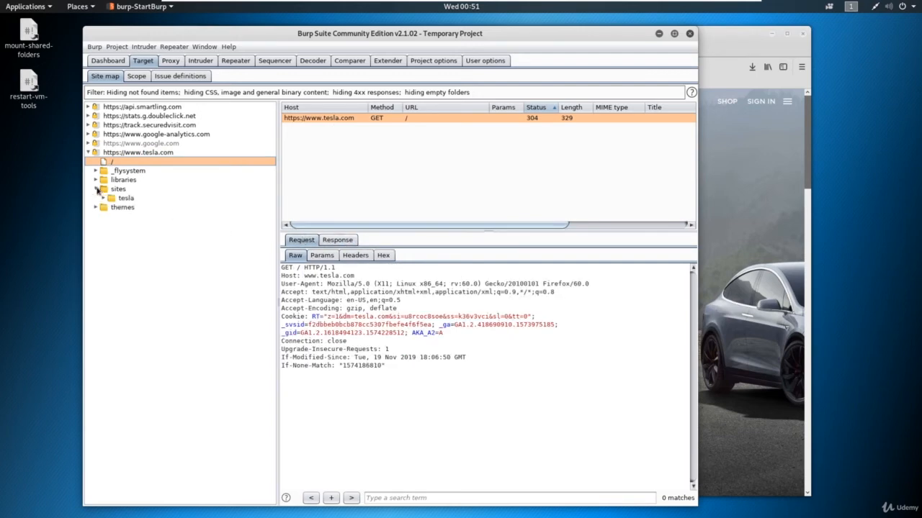
left_click(95, 171)
left_click(96, 190)
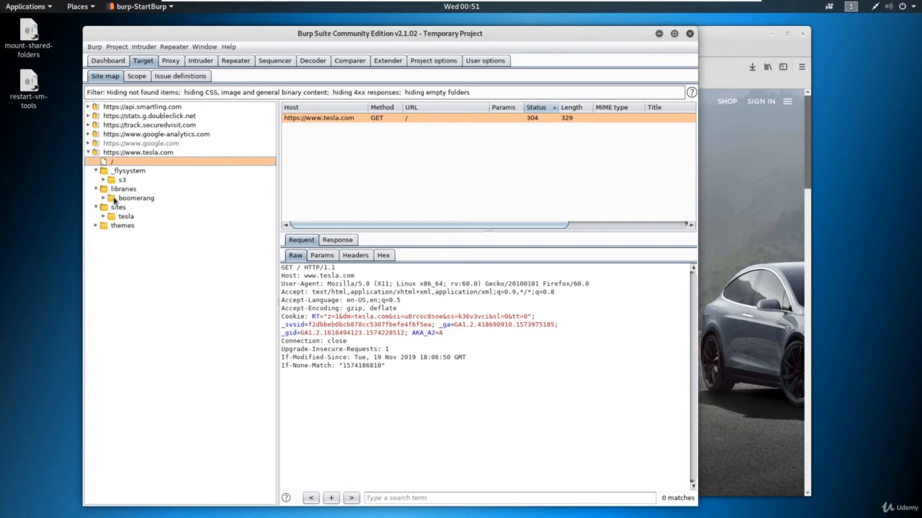
left_click(109, 199)
left_click(108, 180)
left_click(104, 180)
left_click(110, 189)
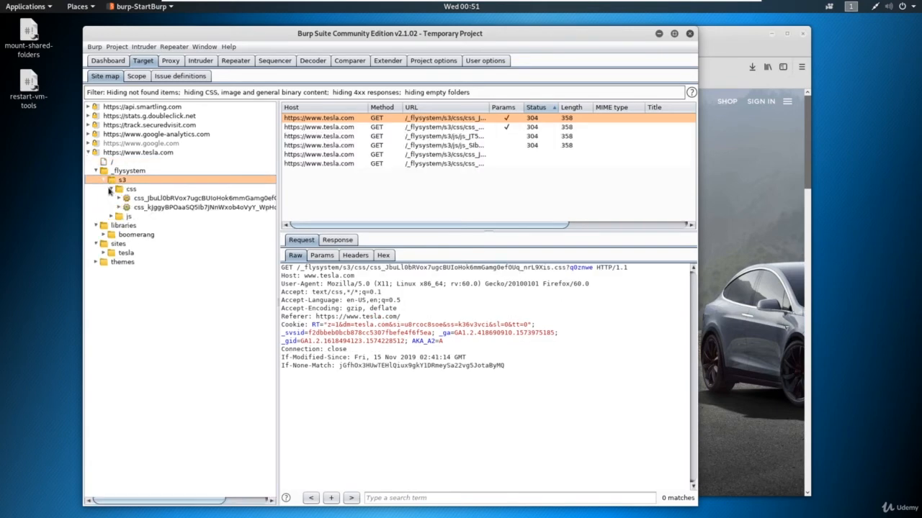
left_click(154, 199)
left_click(330, 241)
left_click(302, 239)
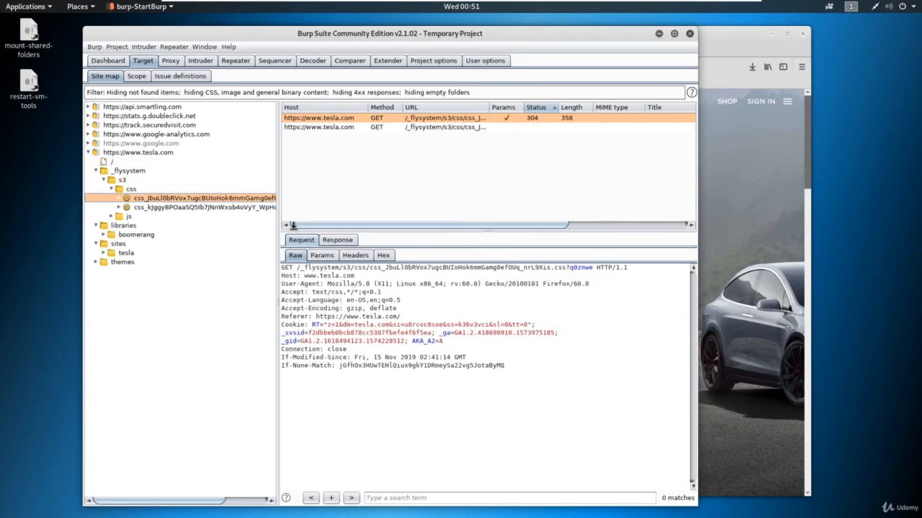
Switch to Firefox and open the Model 3 page of the Tesla site
left_click(749, 149)
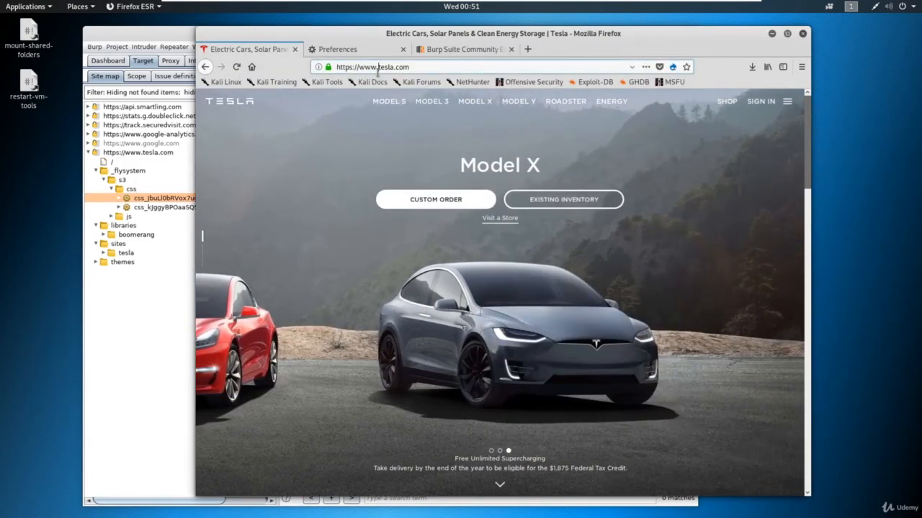
key("Return")
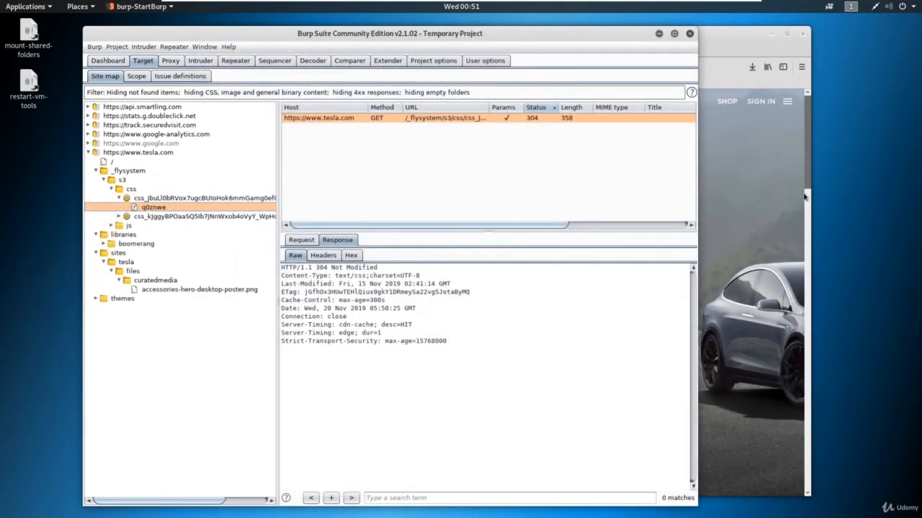
left_click(804, 196)
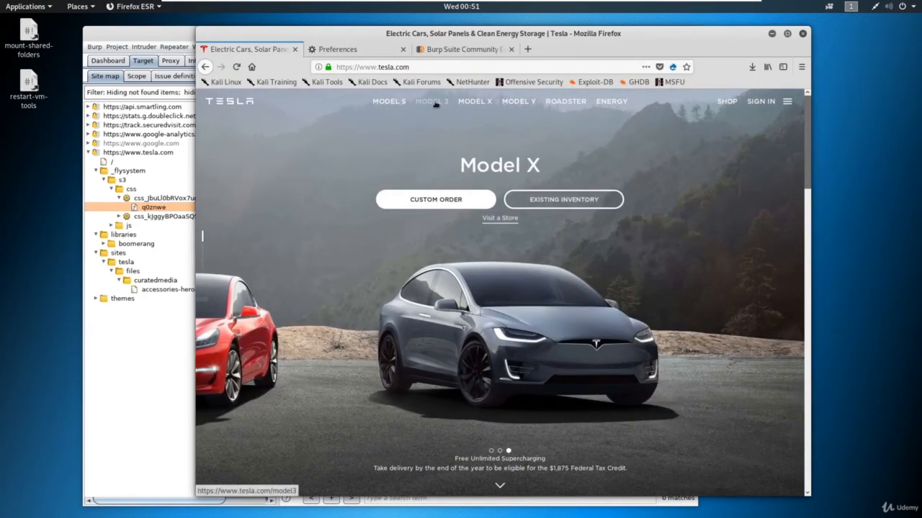
left_click(432, 102)
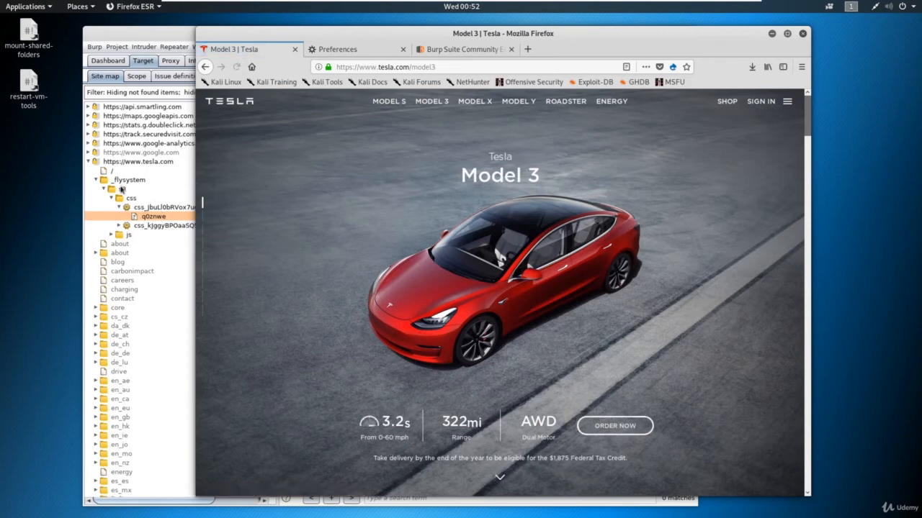
left_click(113, 170)
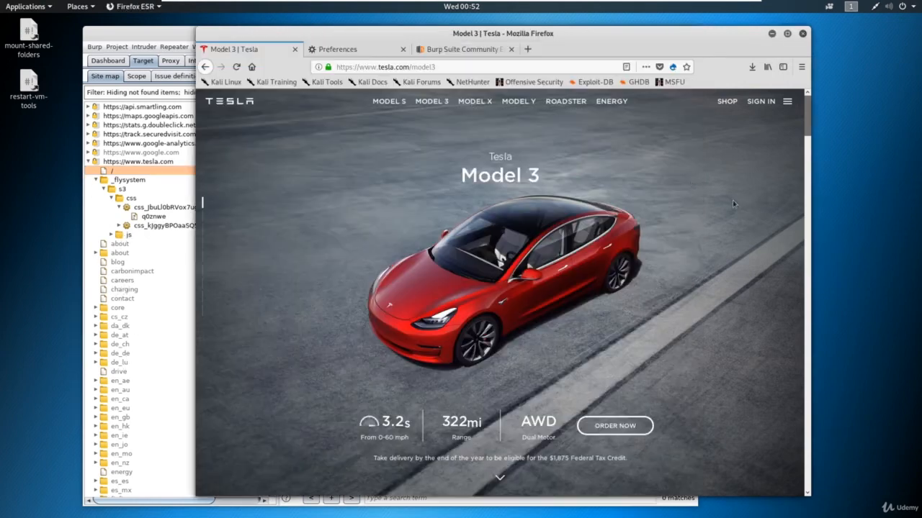
left_click(737, 208)
left_click(163, 213)
scroll(159, 220, "down", 10)
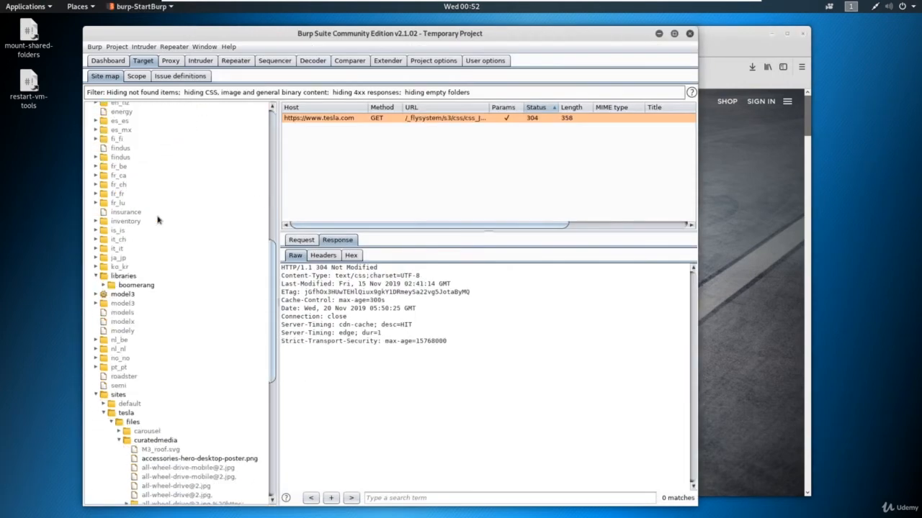
left_click(96, 295)
left_click(114, 303)
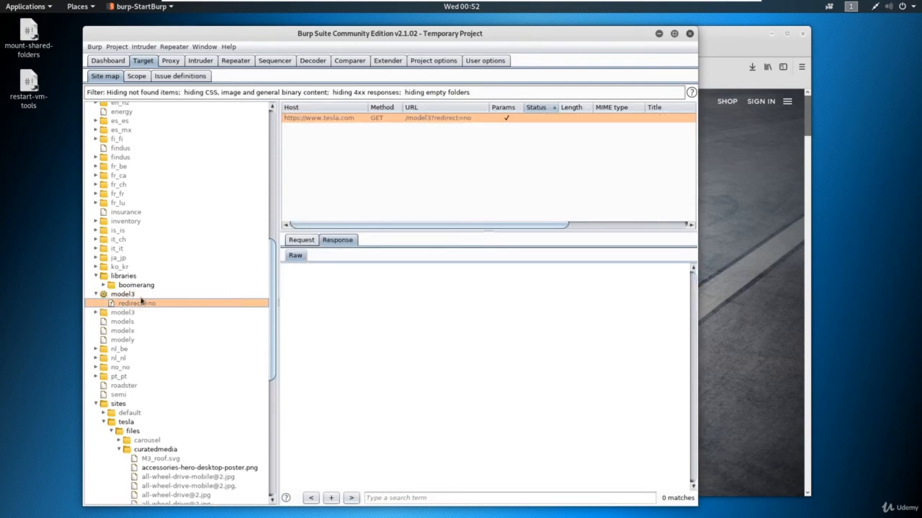
left_click(127, 295)
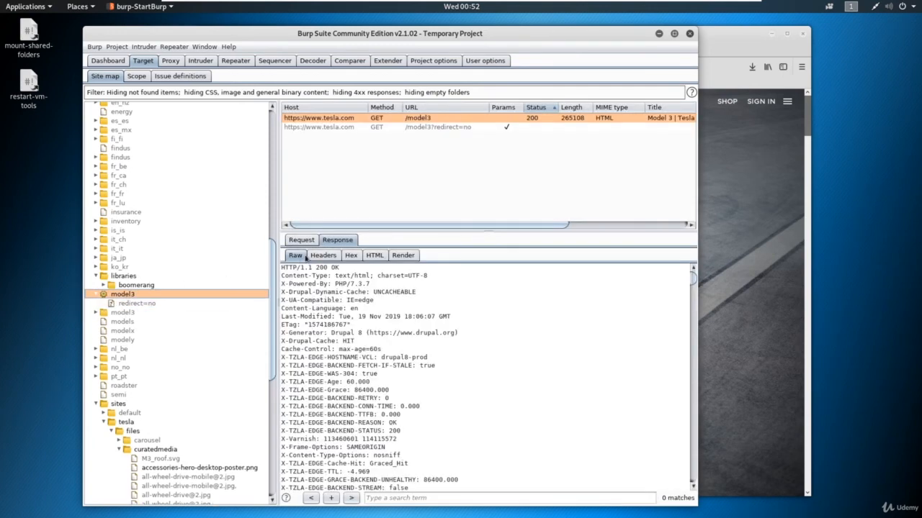
left_click(305, 240)
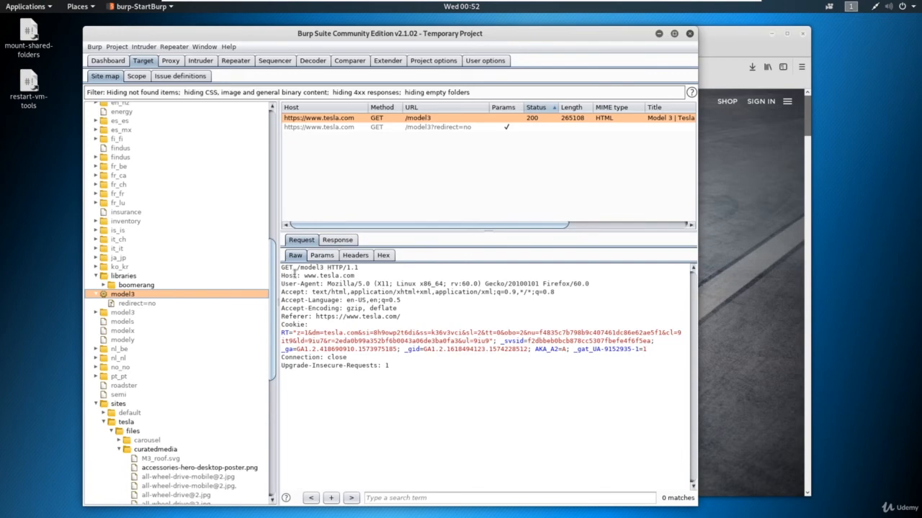
left_click_drag(280, 267, 290, 272)
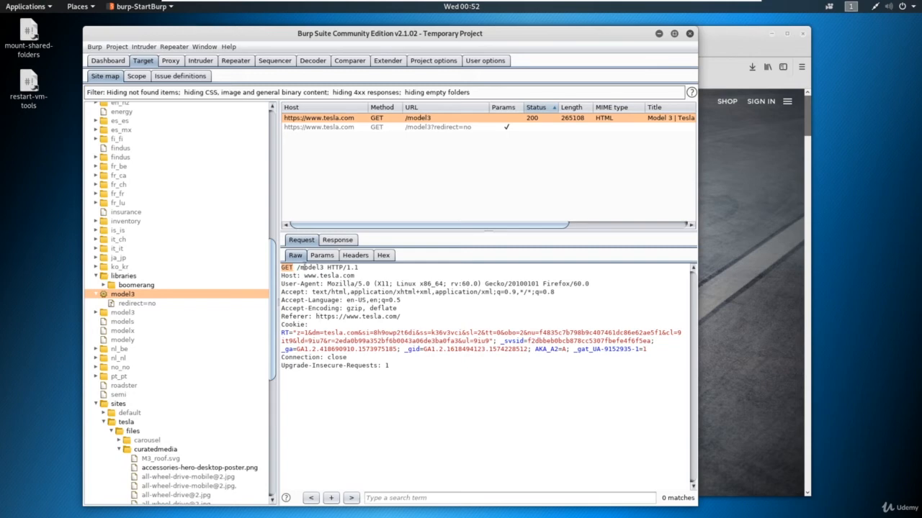
Examine the path in the /model3 request, and the X-Powered-By and X-TZLA-EDGE-HOSTNAME-VCL headers in its response
left_click_drag(300, 268, 333, 269)
left_click(339, 283)
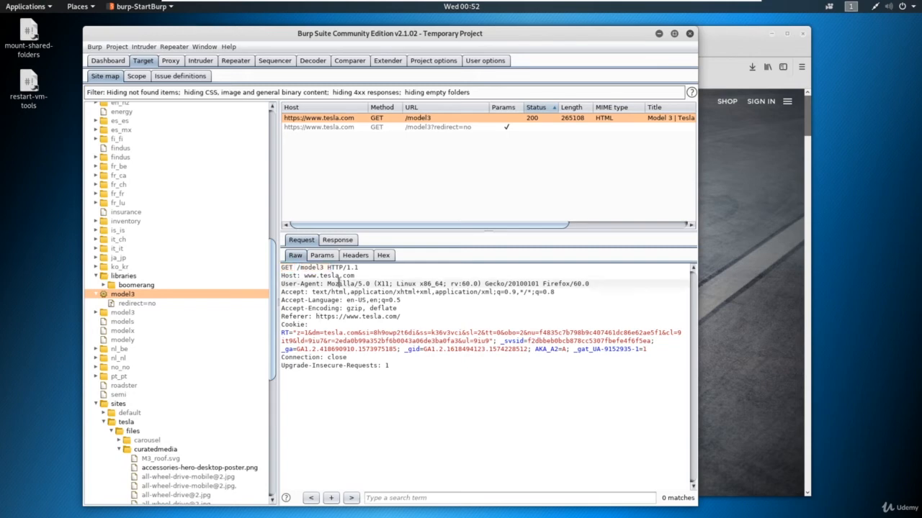
left_click(334, 240)
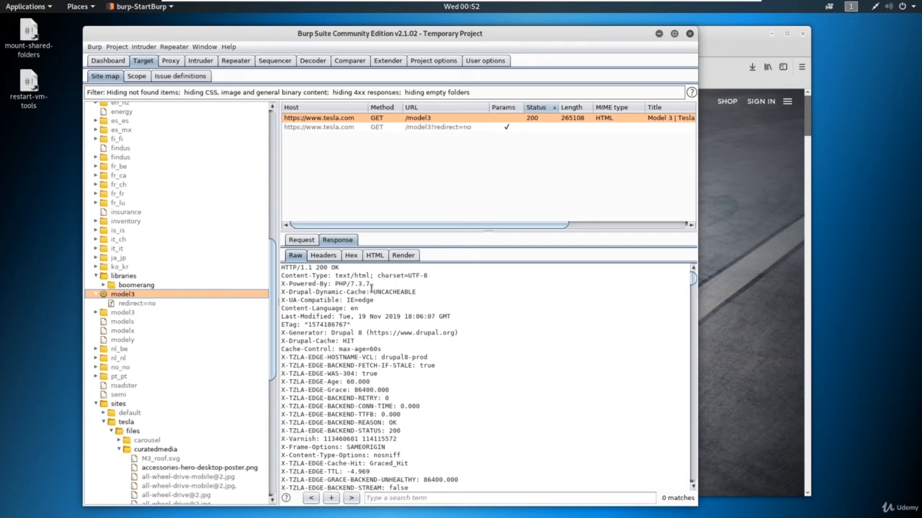
left_click_drag(370, 284, 334, 285)
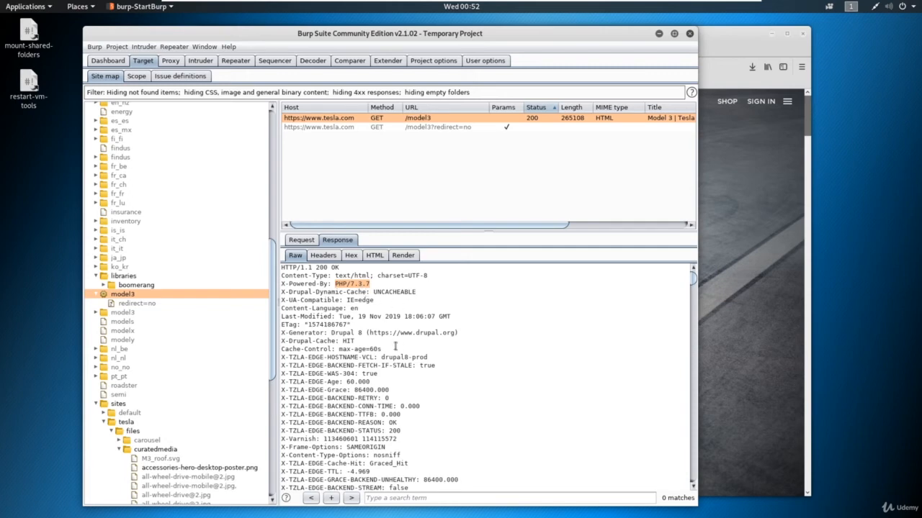
scroll(396, 339, "down", 2)
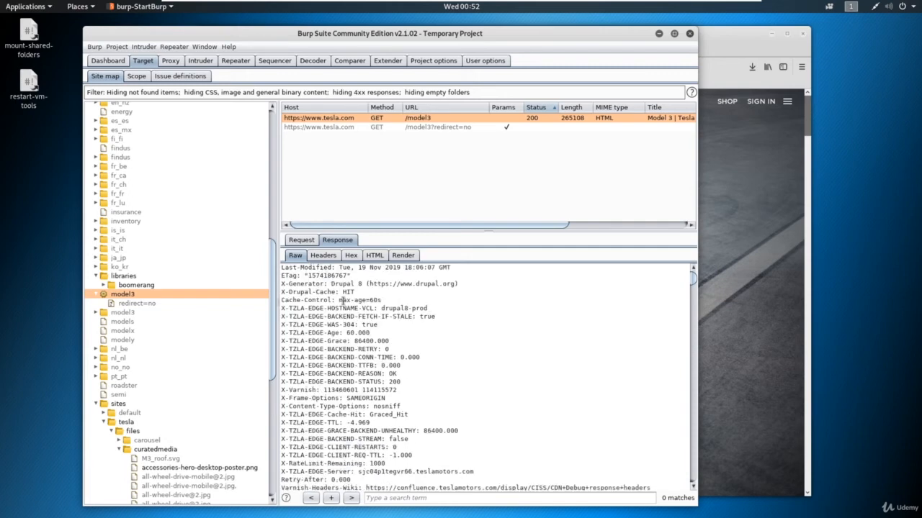
left_click_drag(381, 308, 431, 308)
scroll(418, 301, "down", 1)
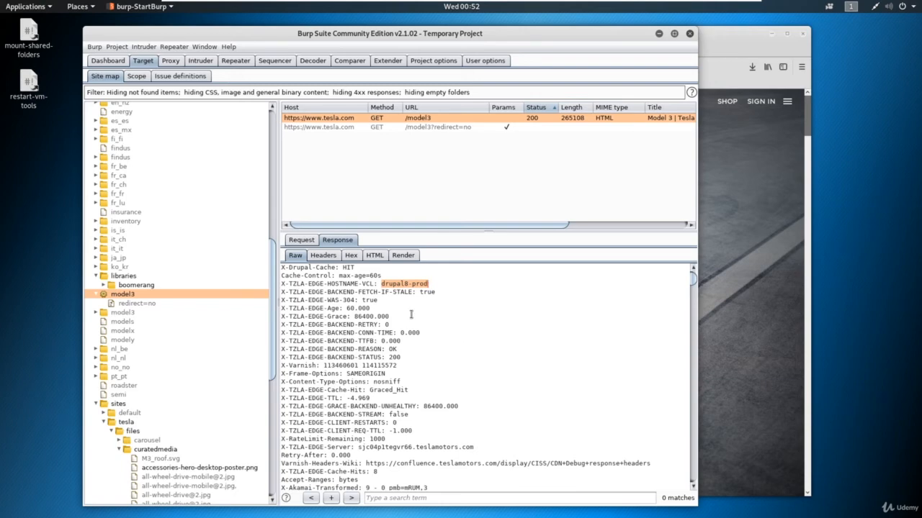
Examine the X-TZLA-EDGE-Server and X-TZLA-EDGE-Cache-Hit headers further down the /model3 response
scroll(410, 314, "down", 2)
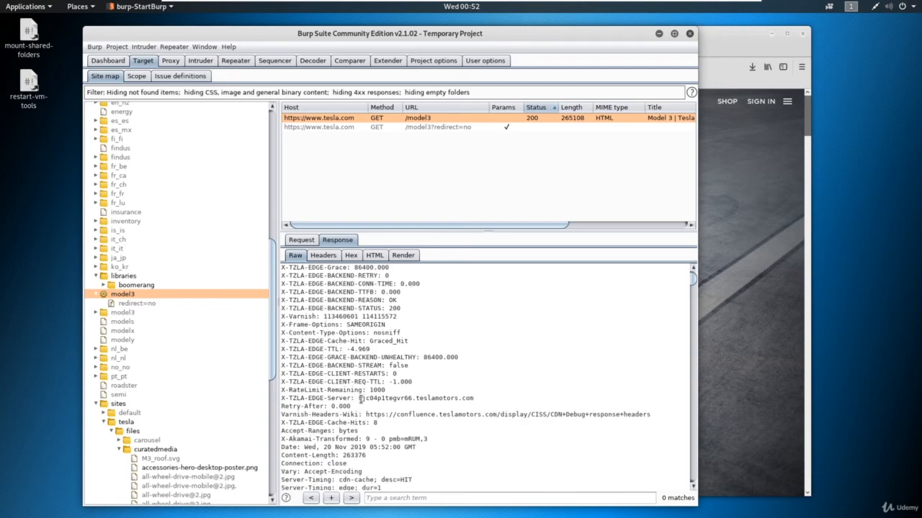
mouse_move(360, 399)
left_mouse_down()
mouse_move(420, 400)
mouse_move(358, 399)
left_mouse_up()
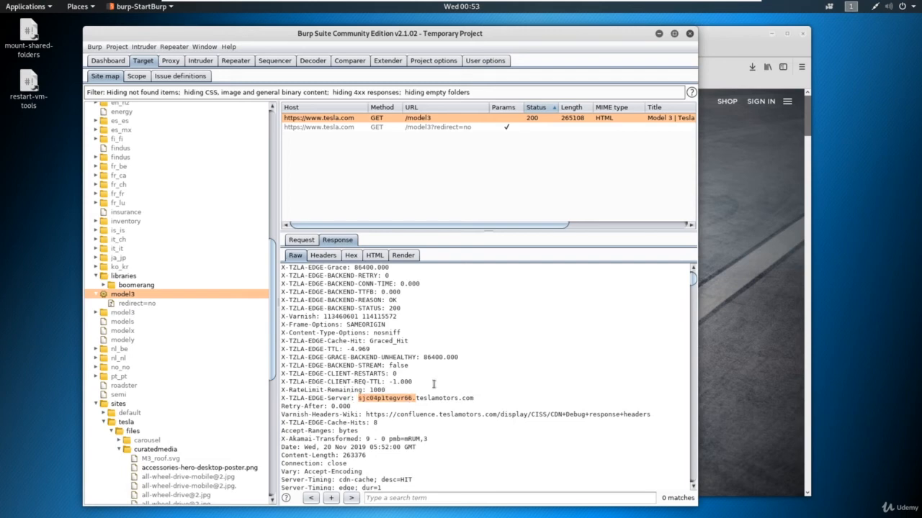
left_click(408, 398)
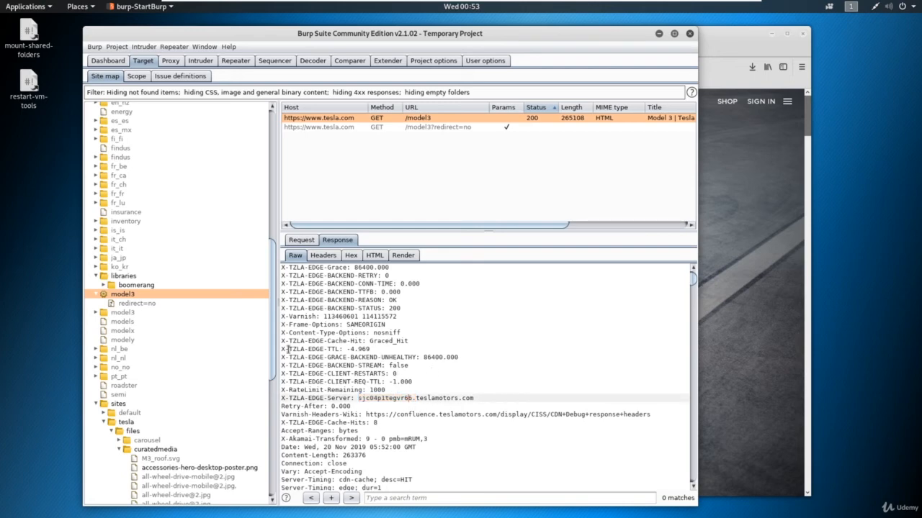
left_click_drag(283, 342, 305, 343)
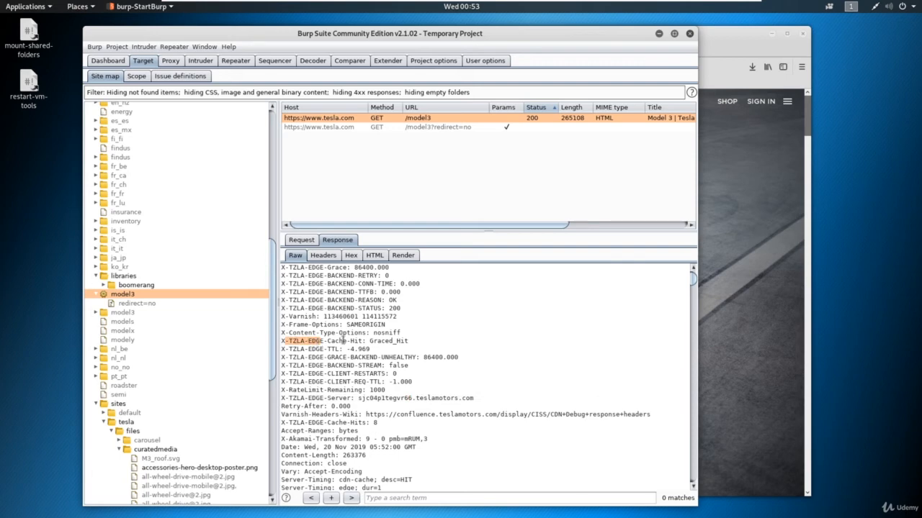
Review the raw /model3 request again, and read its response headers down to the start of the HTML
scroll(394, 337, "up", 1)
scroll(397, 338, "up", 4)
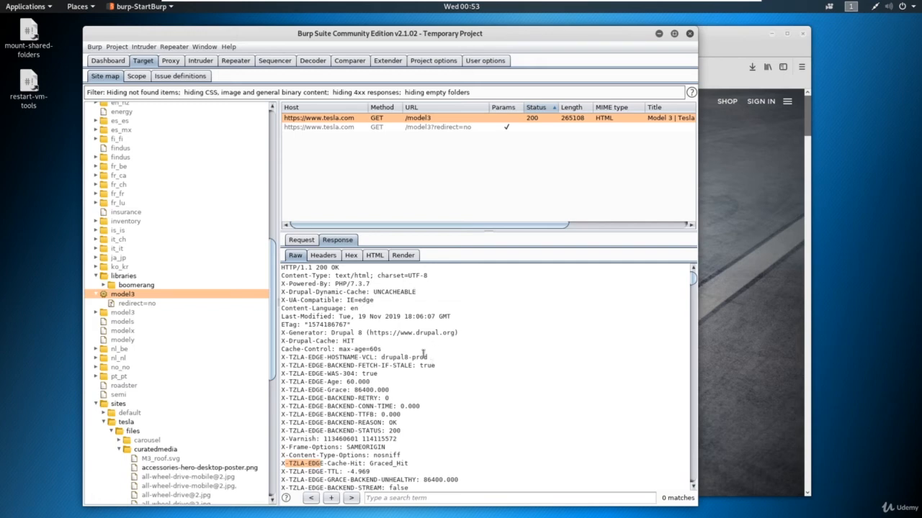
left_click(306, 241)
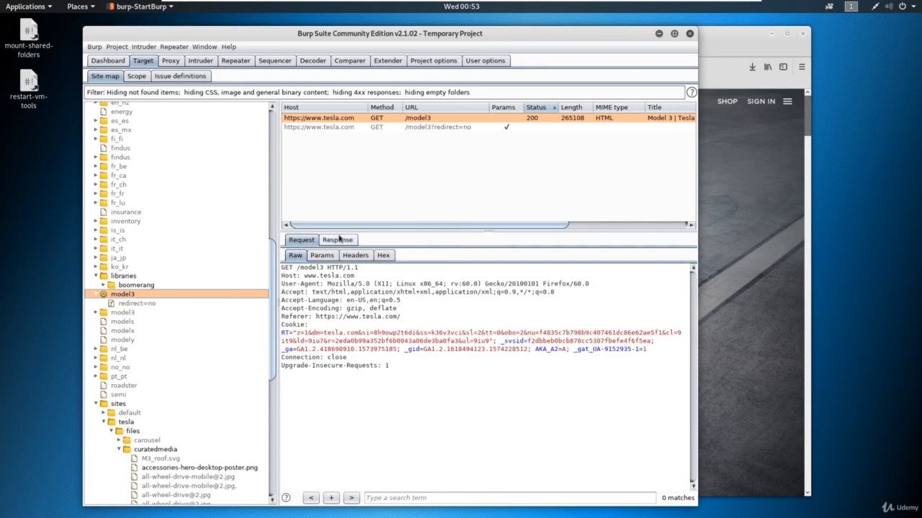
left_click(338, 240)
scroll(412, 366, "down", 8)
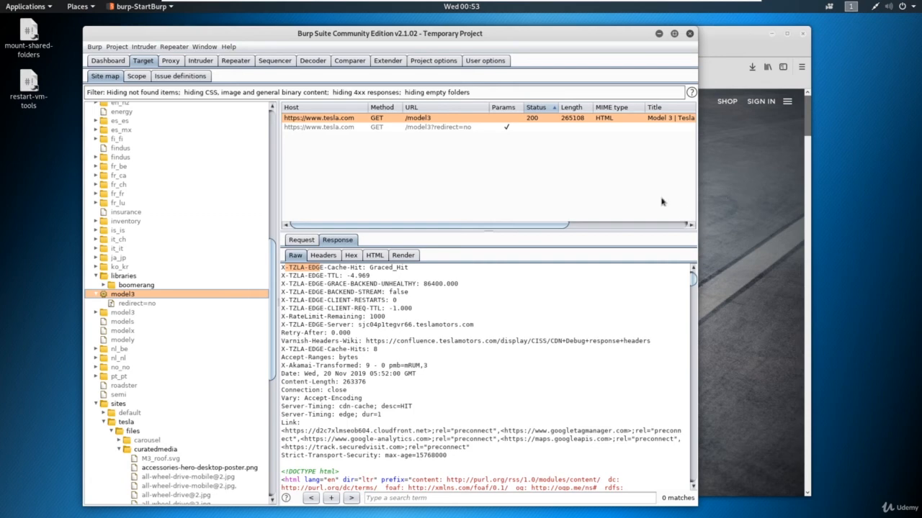
View the tasks, issue activity and event log on the dashboard, and return to the target site map
left_click(125, 62)
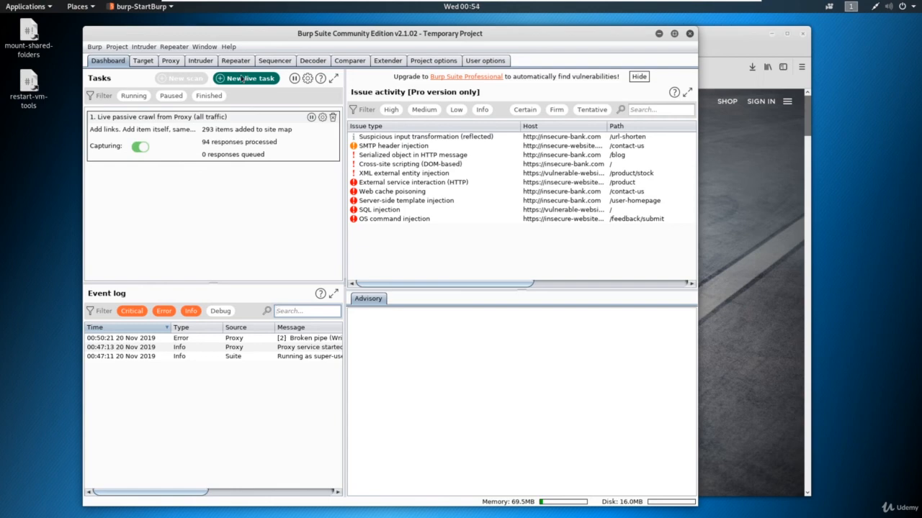
left_click(144, 61)
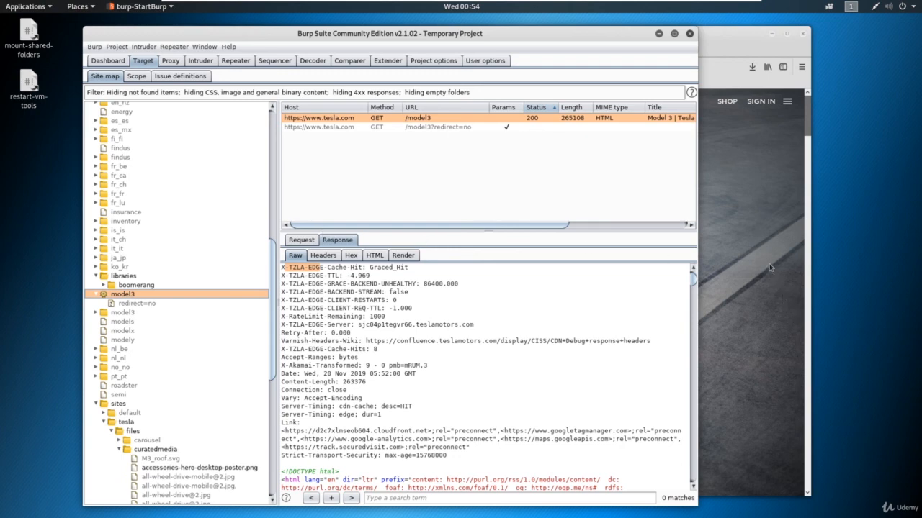
Switch to Firefox to inspect the Model 3 page's technologies with Wappalyzer, and compare them with the /model3 response headers in Burp
left_click(795, 231)
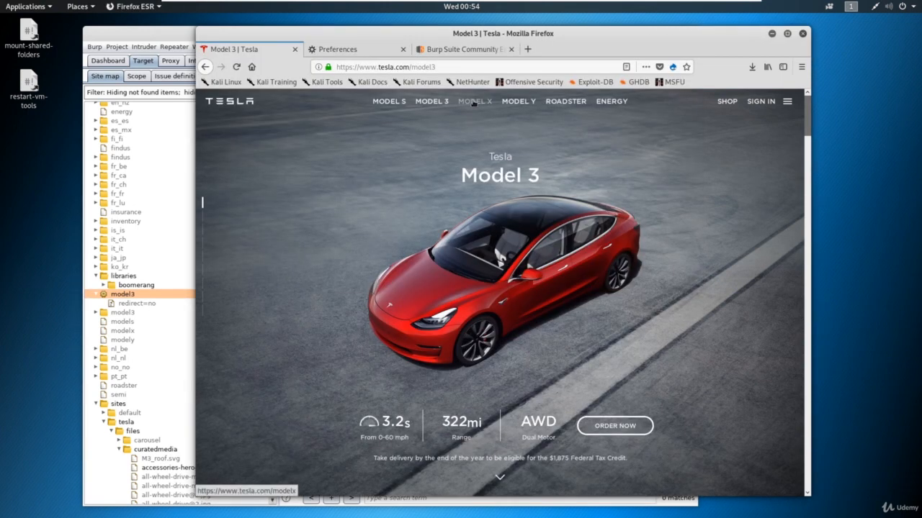
left_click(134, 301)
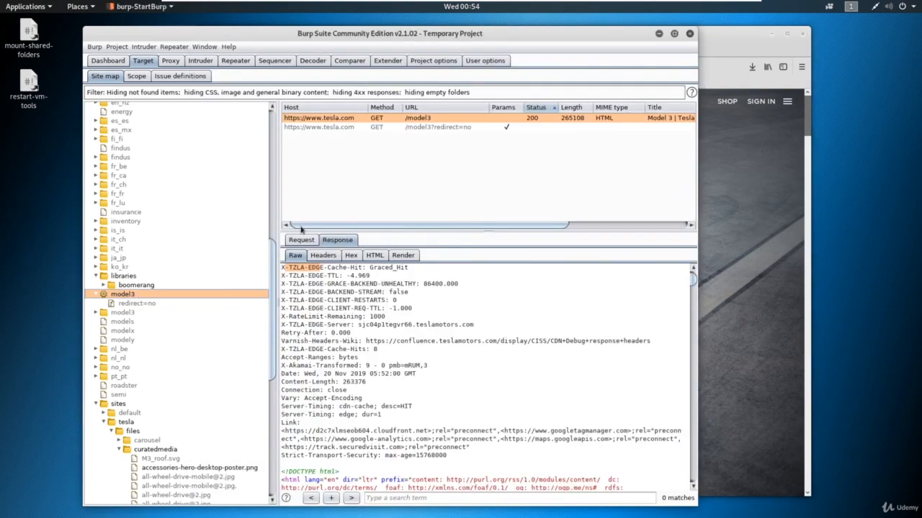
left_click(753, 203)
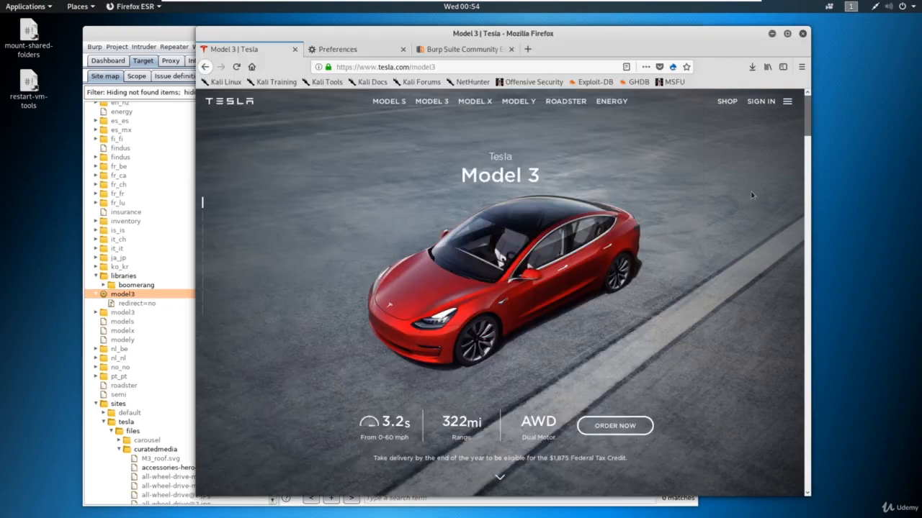
left_click(673, 67)
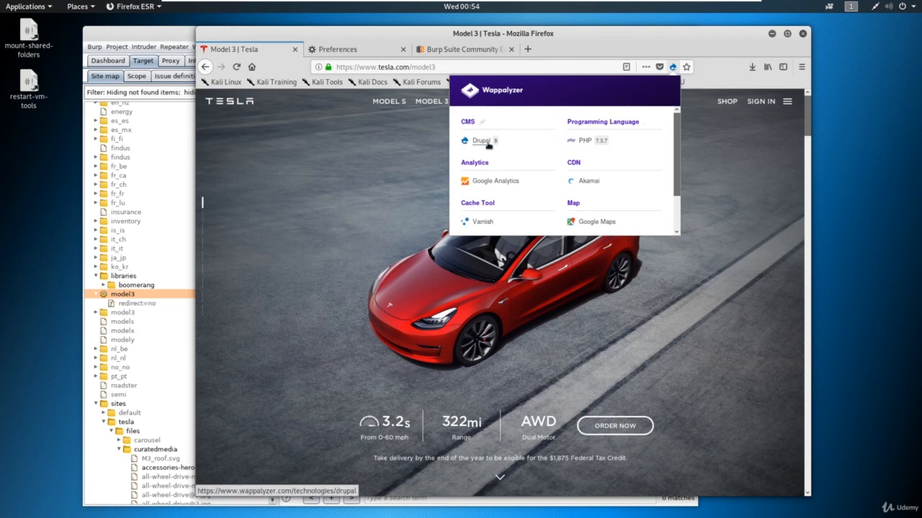
left_click(128, 296)
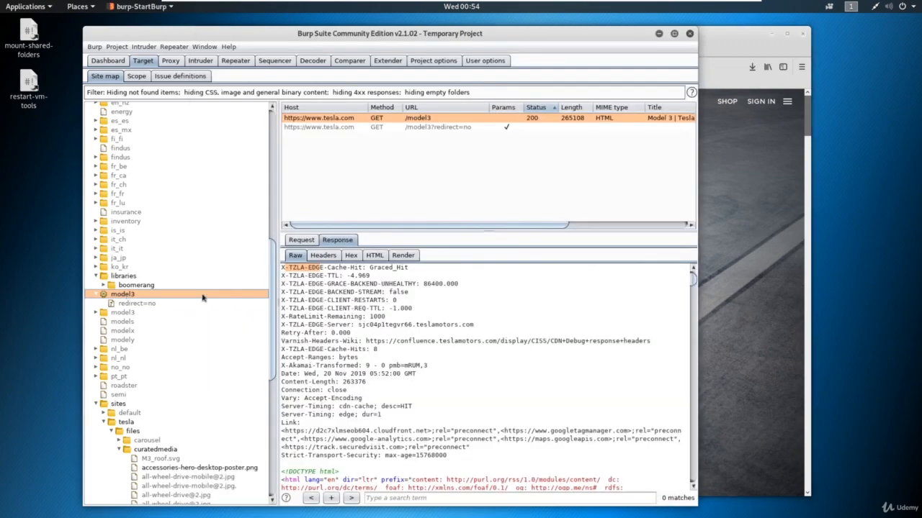
scroll(350, 295, "up", 8)
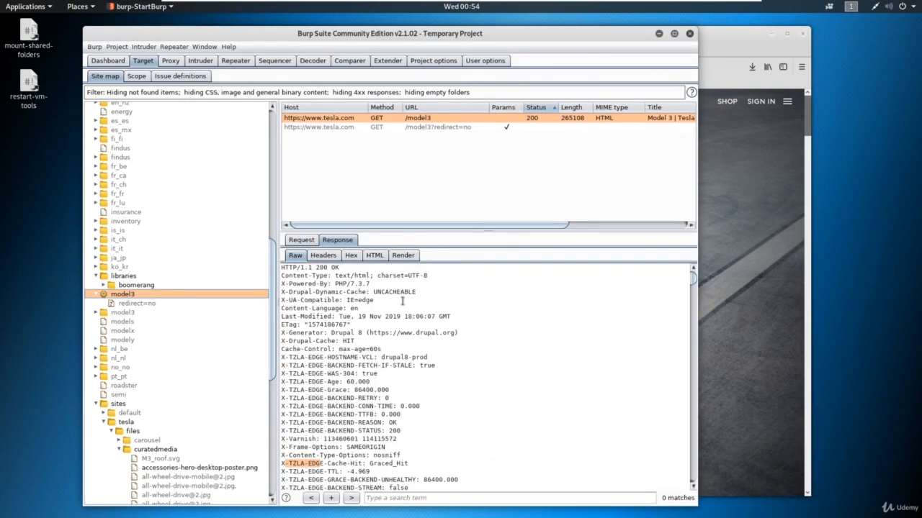